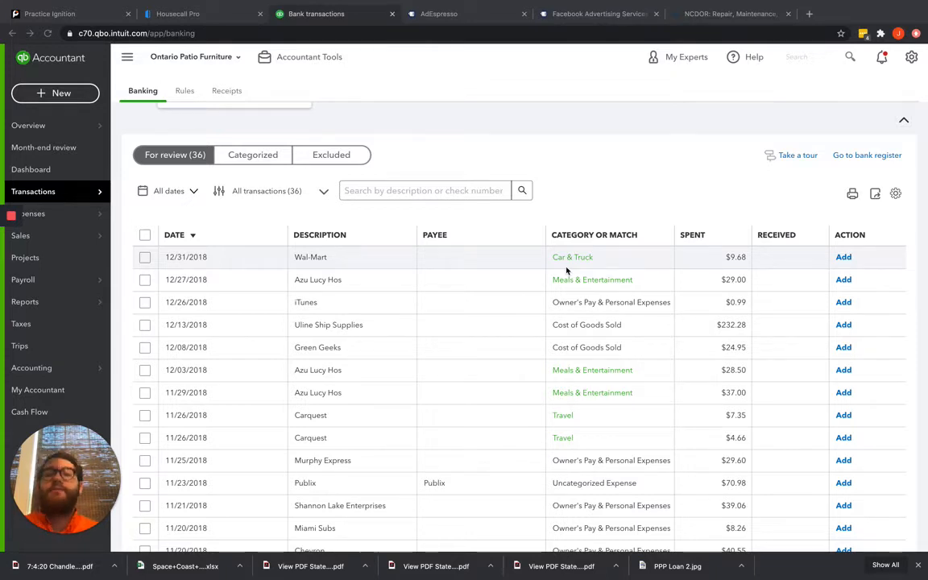
# Examine the checking account's transactions awaiting review, including their dates, descriptions, suggested categories and amounts
pyautogui.scroll(3, 567, 271)
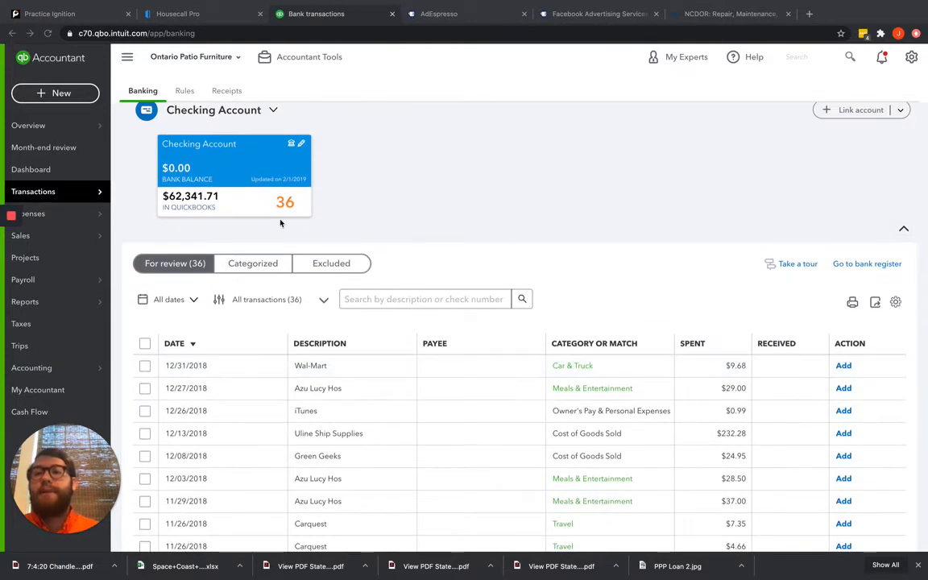
pyautogui.scroll(2, 280, 223)
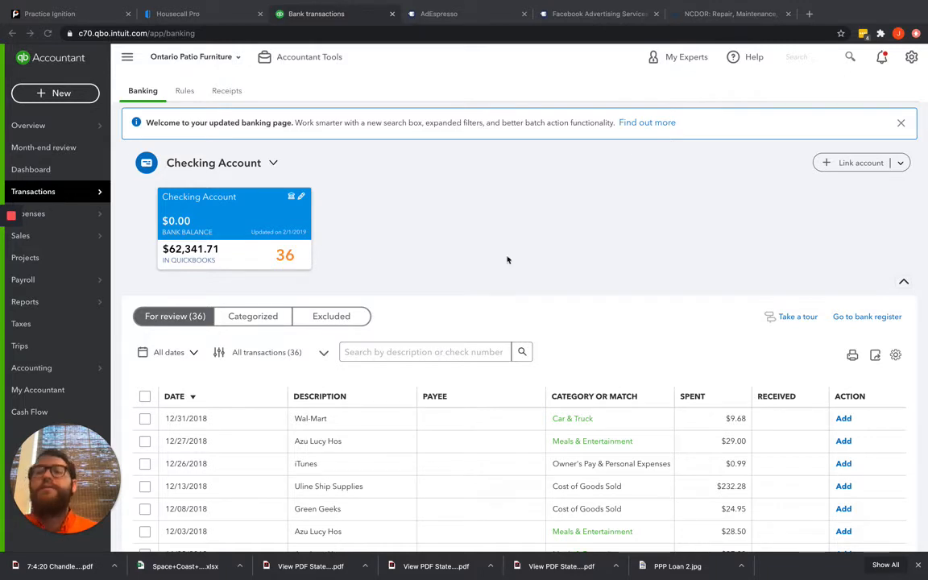
pyautogui.scroll(-1, 507, 259)
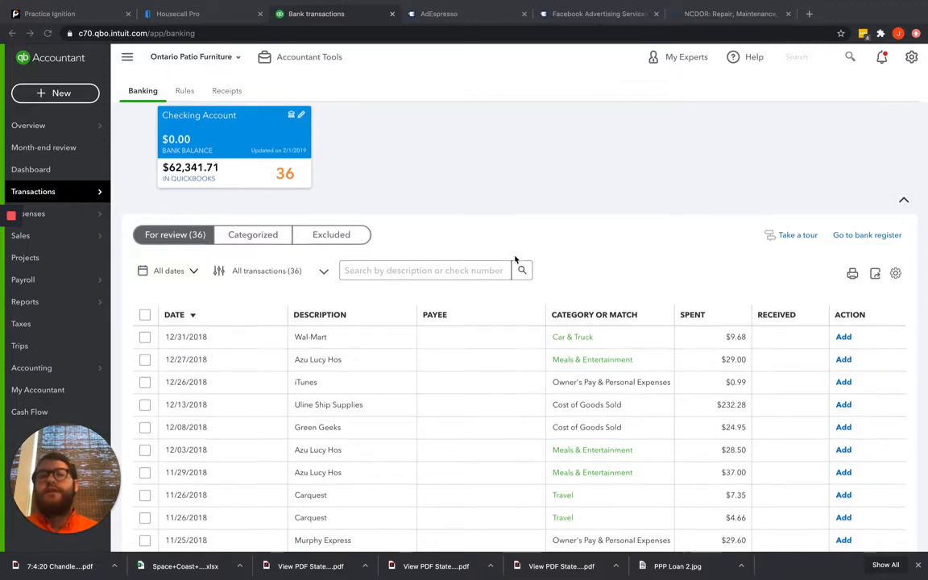
pyautogui.scroll(-2, 516, 259)
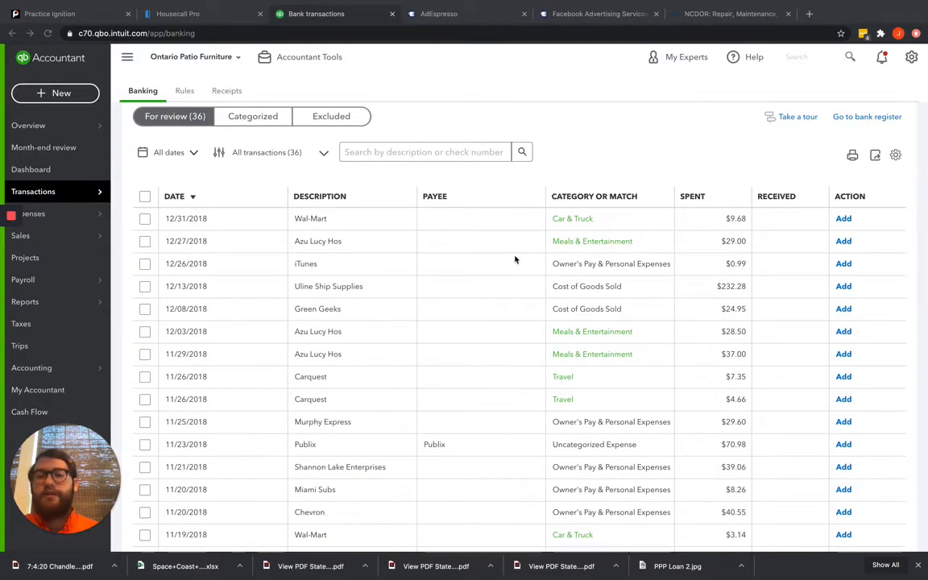
pyautogui.scroll(-1, 519, 256)
pyautogui.scroll(-4, 518, 256)
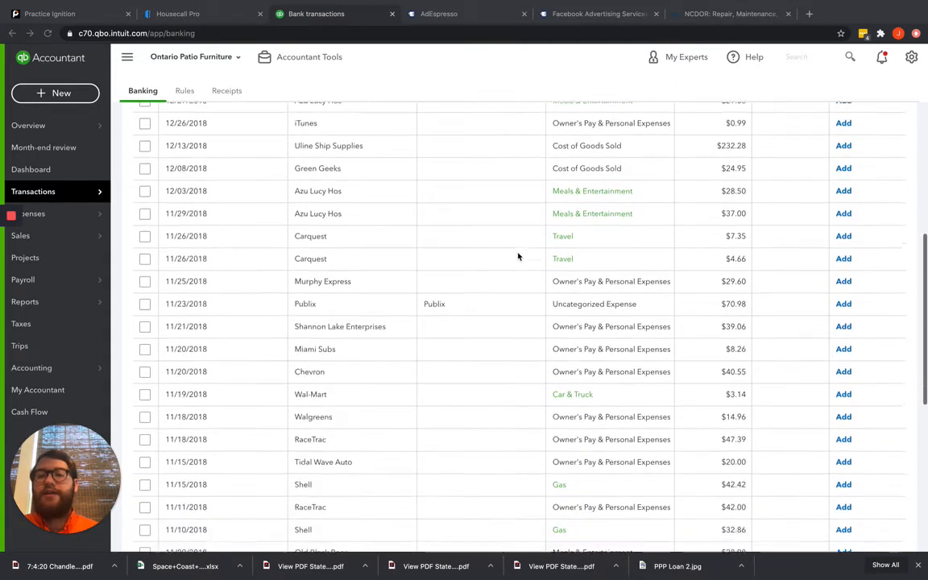
pyautogui.scroll(5, 518, 257)
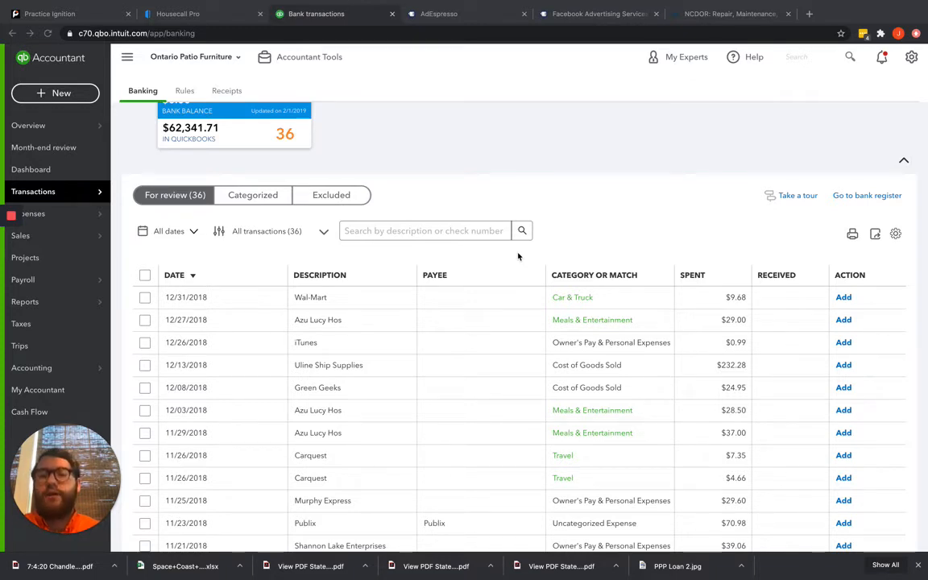
pyautogui.scroll(3, 518, 256)
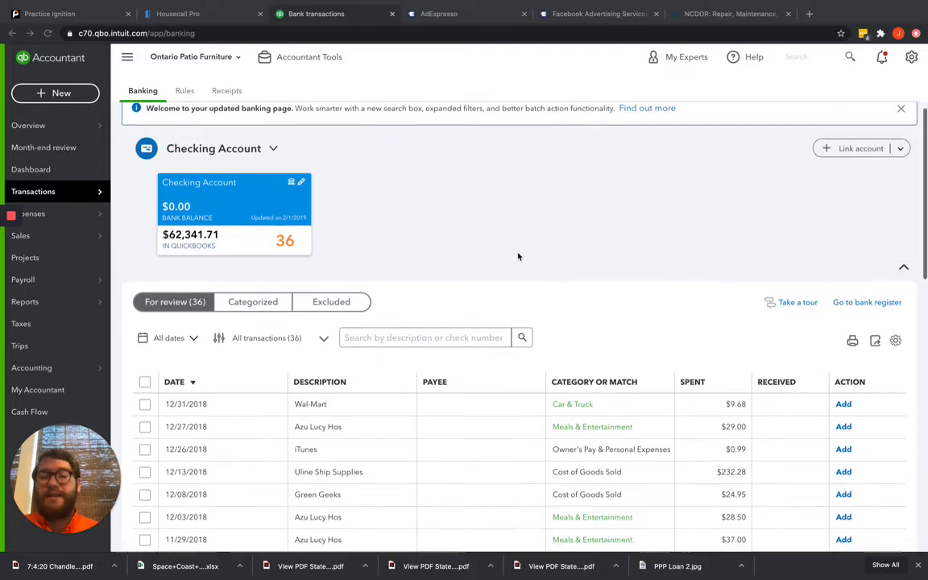
pyautogui.scroll(-1, 518, 256)
pyautogui.scroll(1, 518, 256)
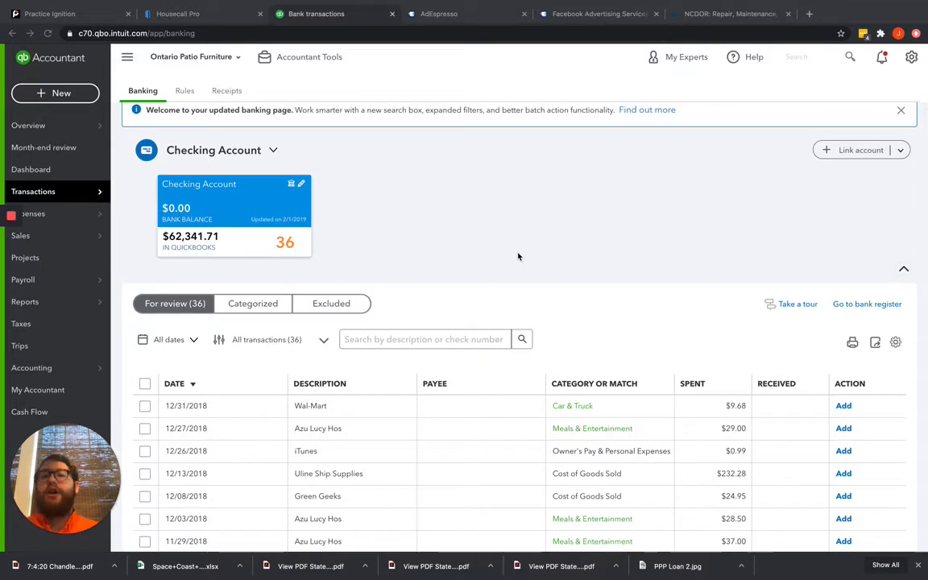
pyautogui.scroll(-5, 518, 257)
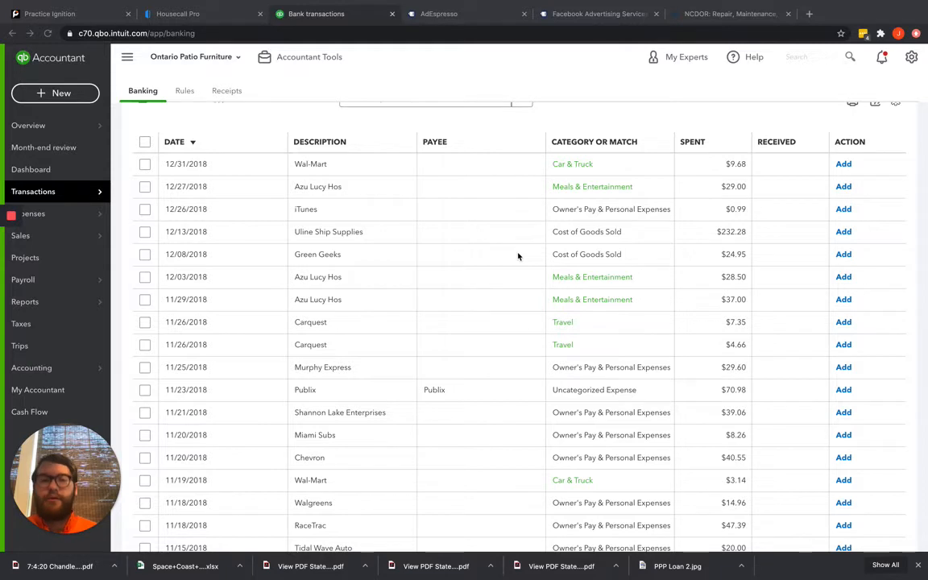
pyautogui.scroll(1, 518, 256)
pyautogui.scroll(5, 519, 256)
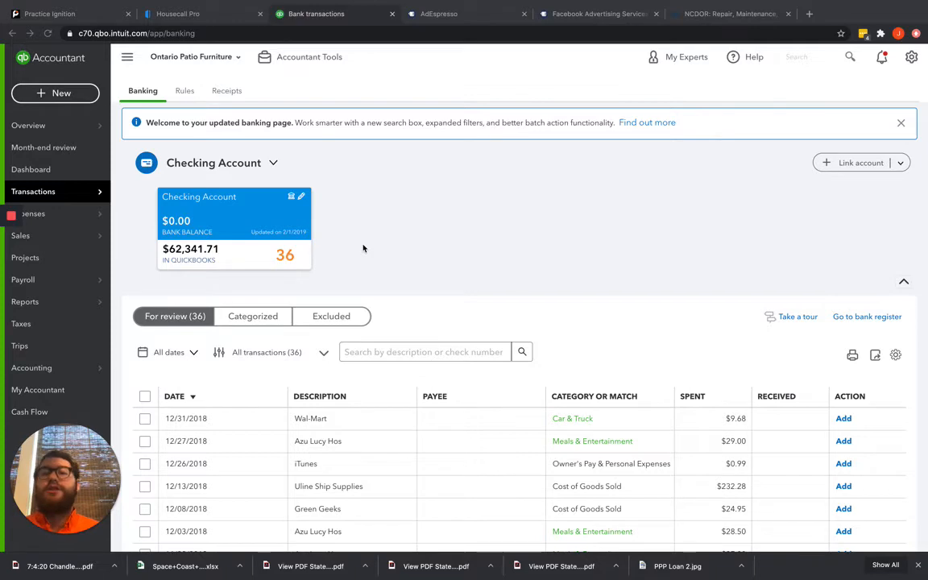
pyautogui.scroll(-3, 363, 249)
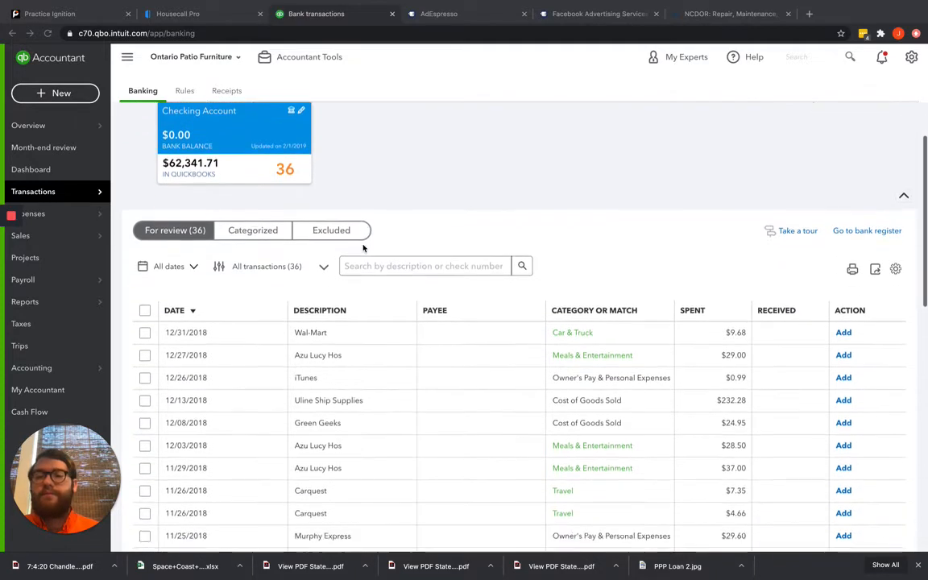
pyautogui.scroll(-1, 362, 249)
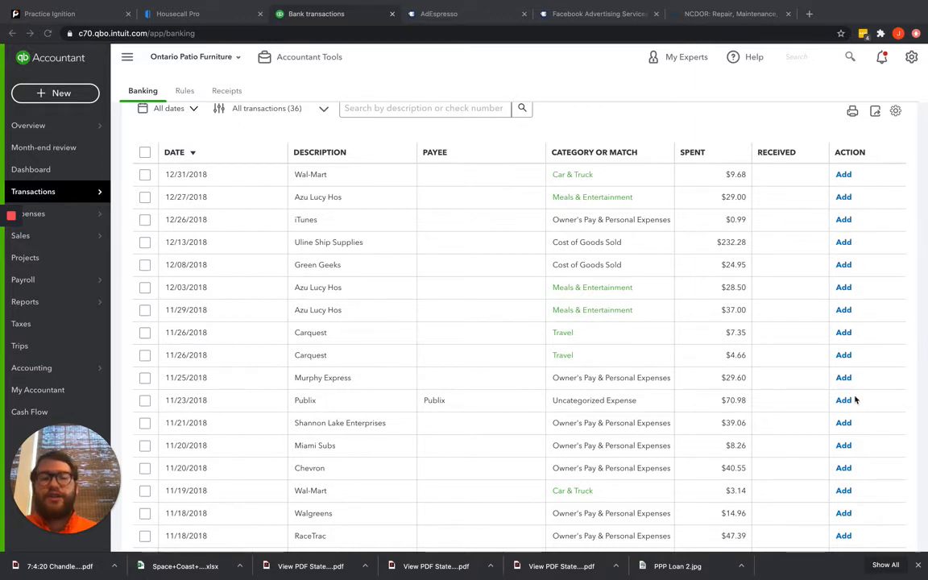
pyautogui.scroll(-3, 854, 399)
pyautogui.scroll(6, 855, 398)
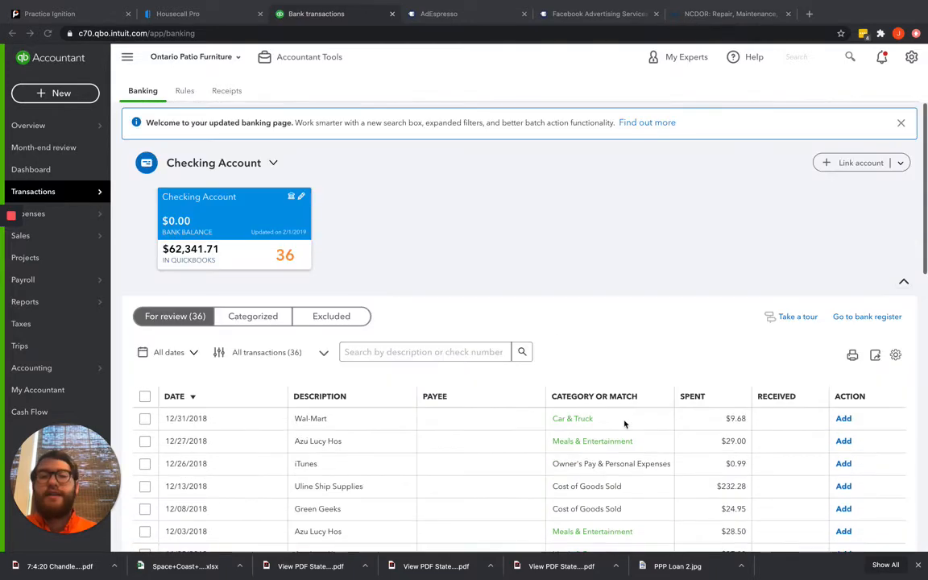
pyautogui.scroll(-1, 624, 425)
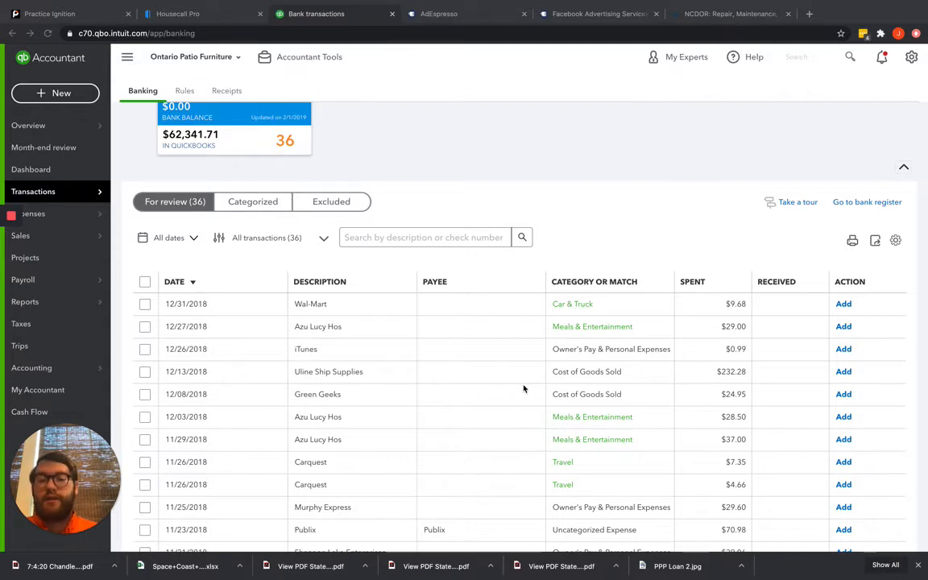
pyautogui.scroll(-3, 523, 390)
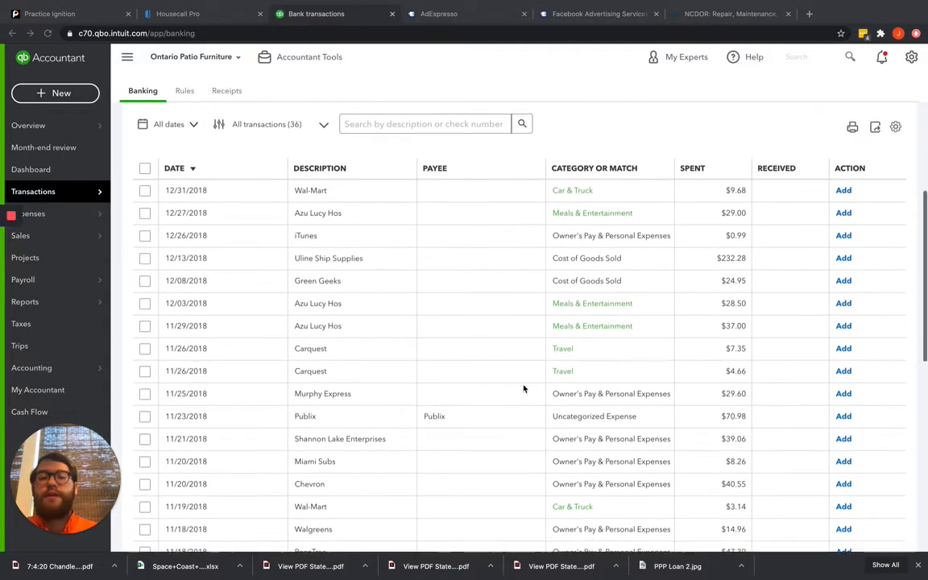
pyautogui.scroll(-1, 670, 287)
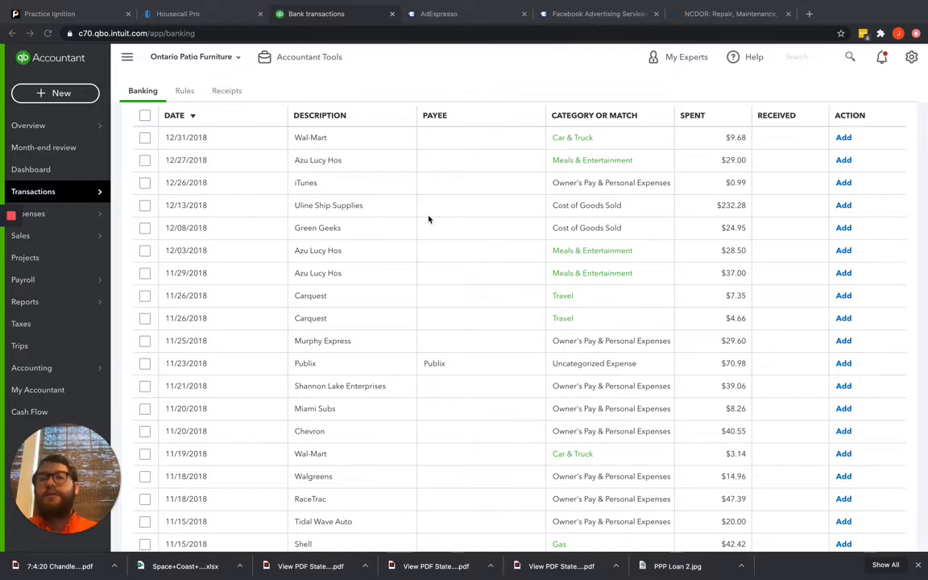
pyautogui.scroll(-1, 428, 219)
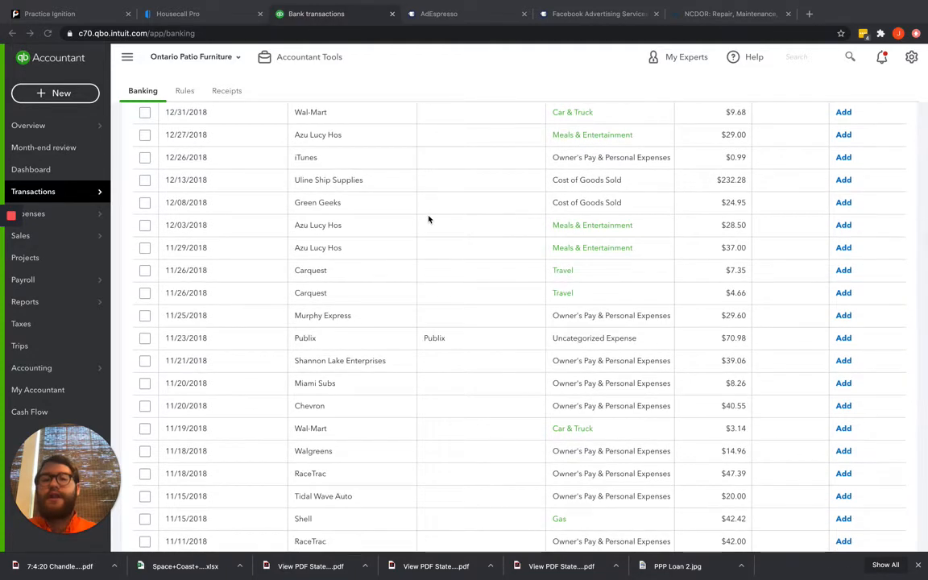
pyautogui.scroll(-2, 428, 219)
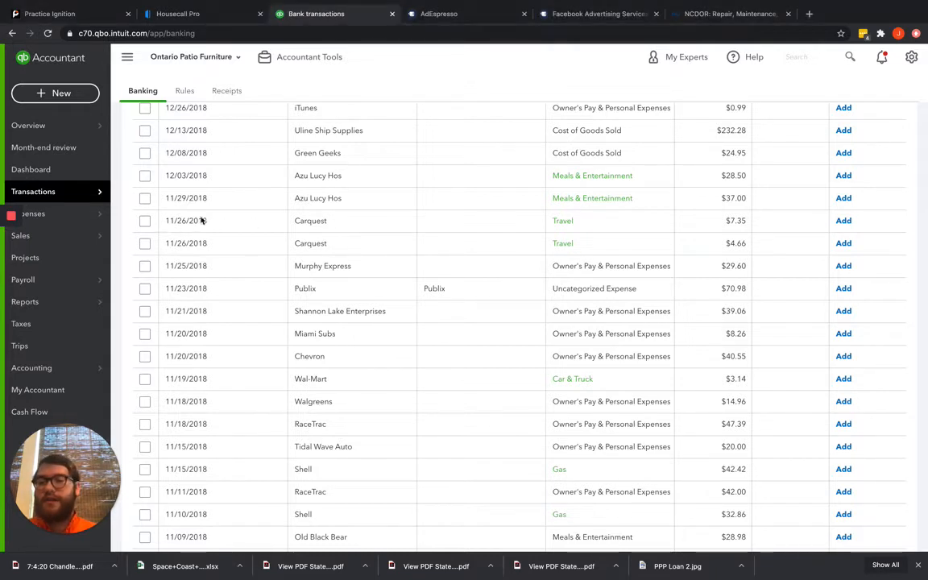
# Inspect the date, amount and categorization details of the $7.35 Carquest transaction, and close its details
pyautogui.moveTo(214, 225); pyautogui.dragTo(170, 227)
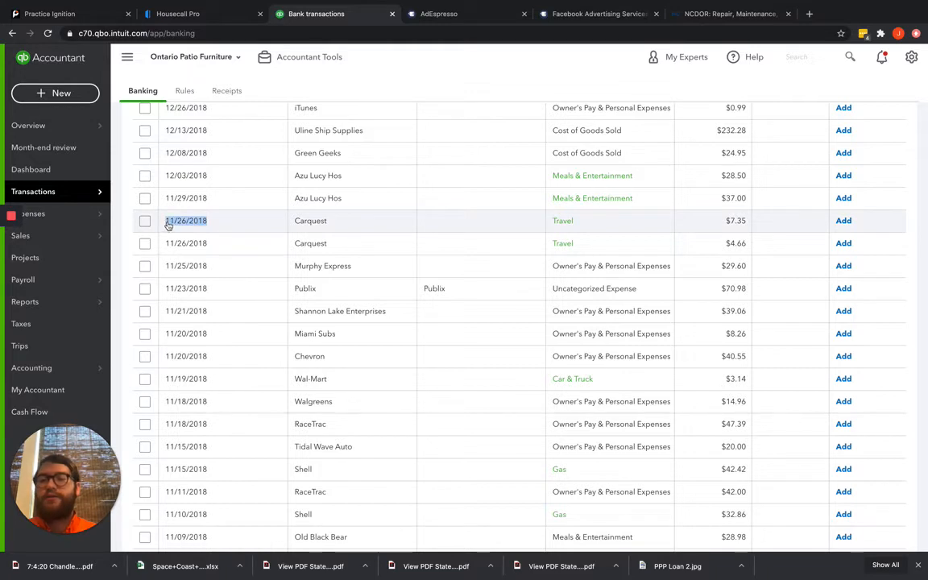
pyautogui.click(174, 225)
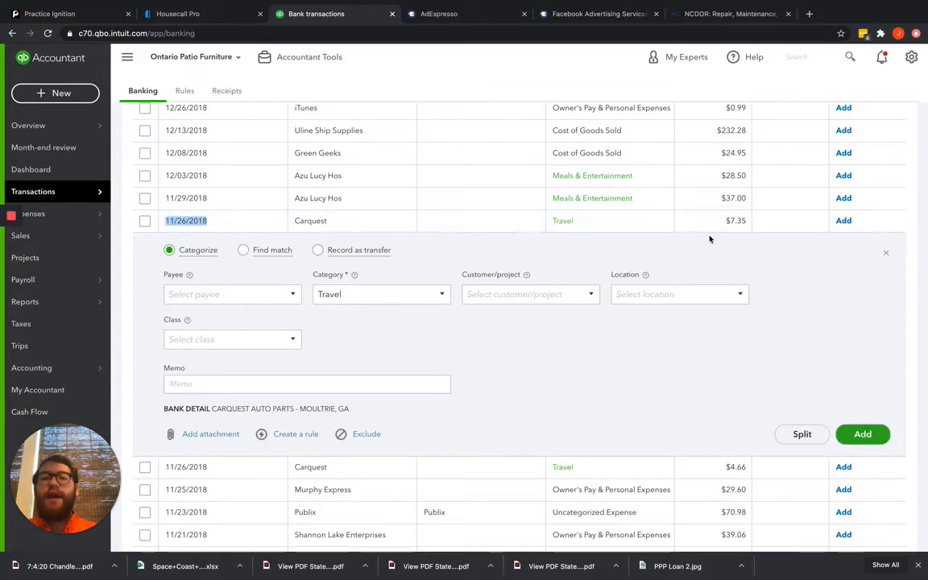
pyautogui.moveTo(719, 225); pyautogui.dragTo(750, 221)
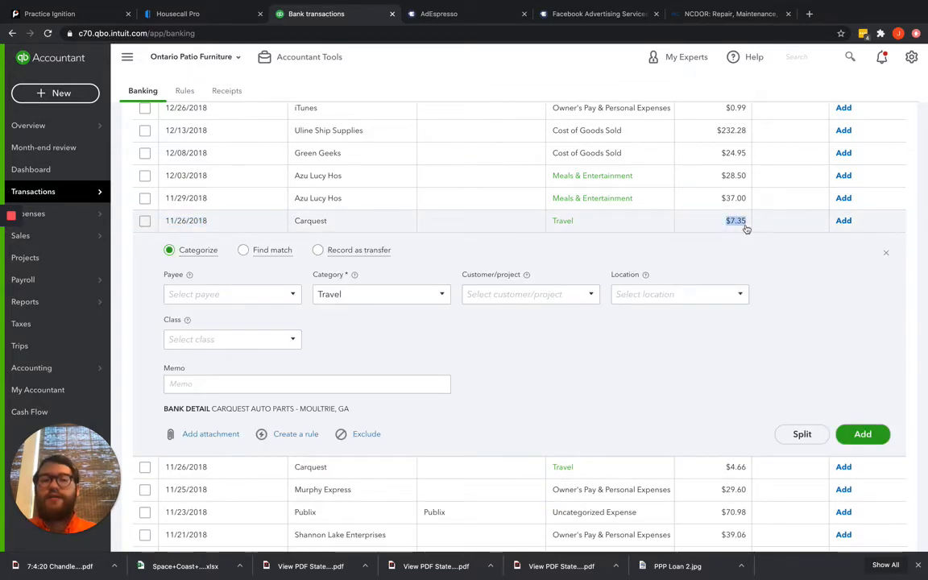
pyautogui.click(743, 226)
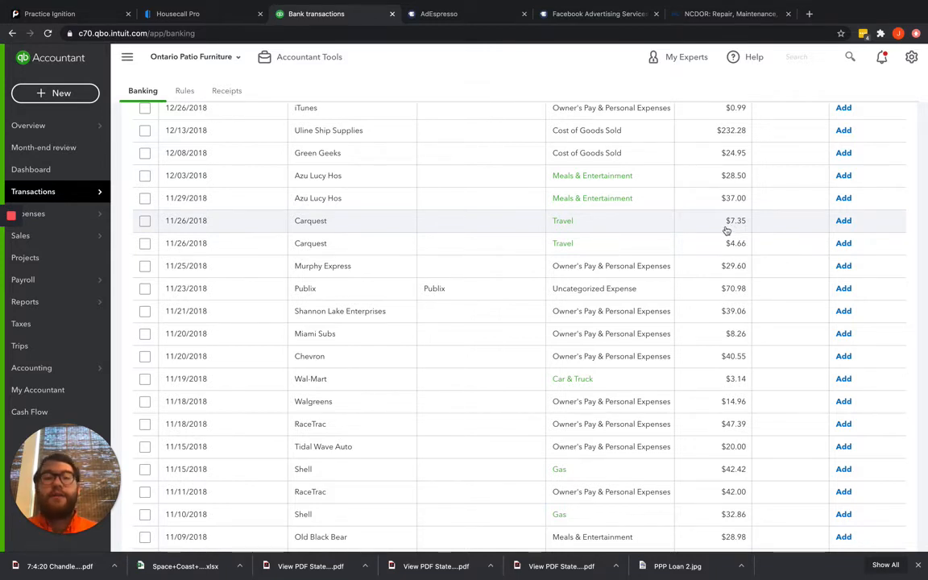
pyautogui.scroll(2, 696, 224)
pyautogui.scroll(4, 698, 227)
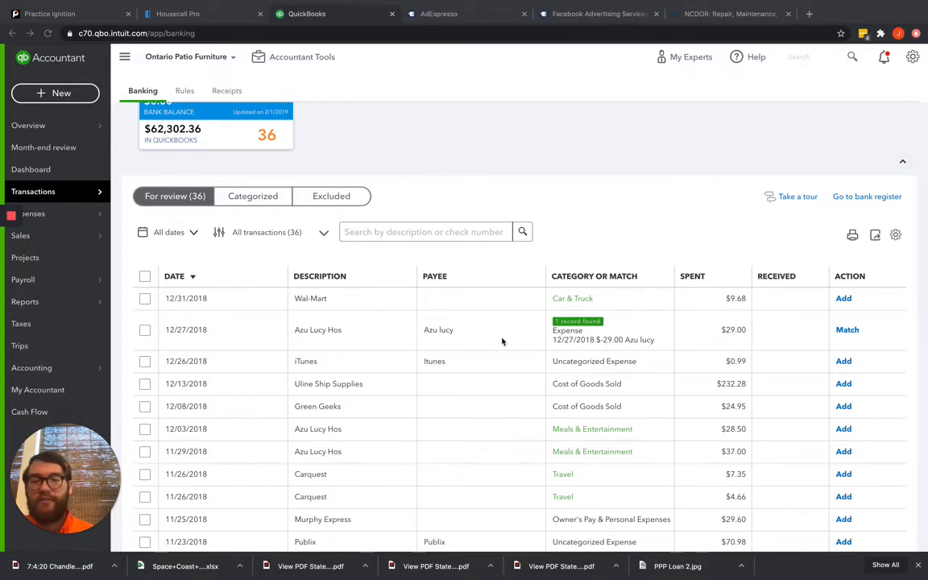
pyautogui.click(71, 90)
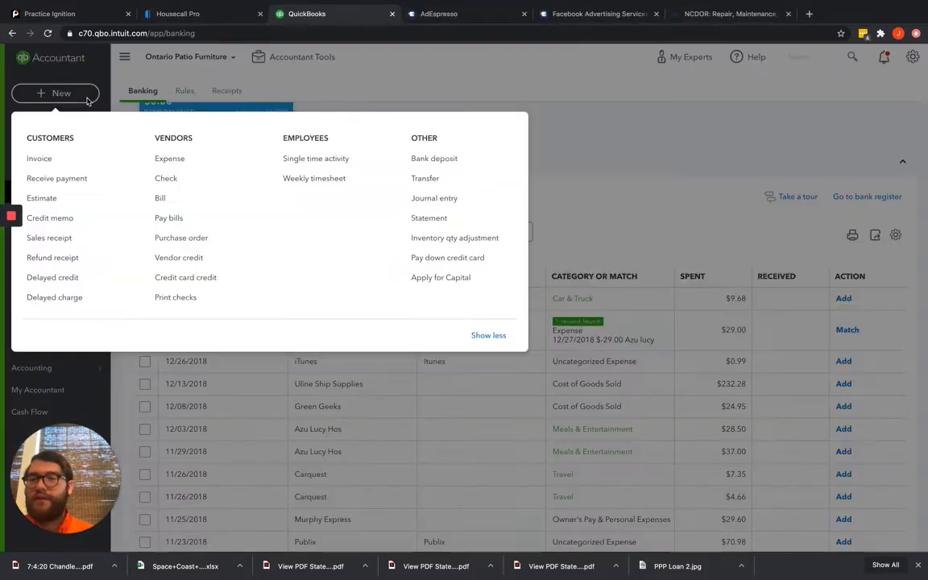
pyautogui.click(167, 159)
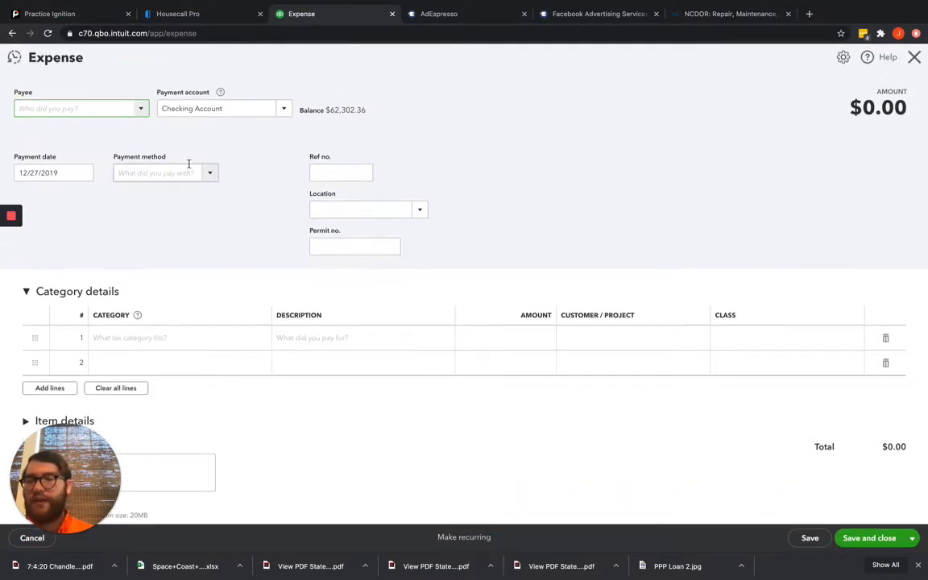
pyautogui.click(15, 57)
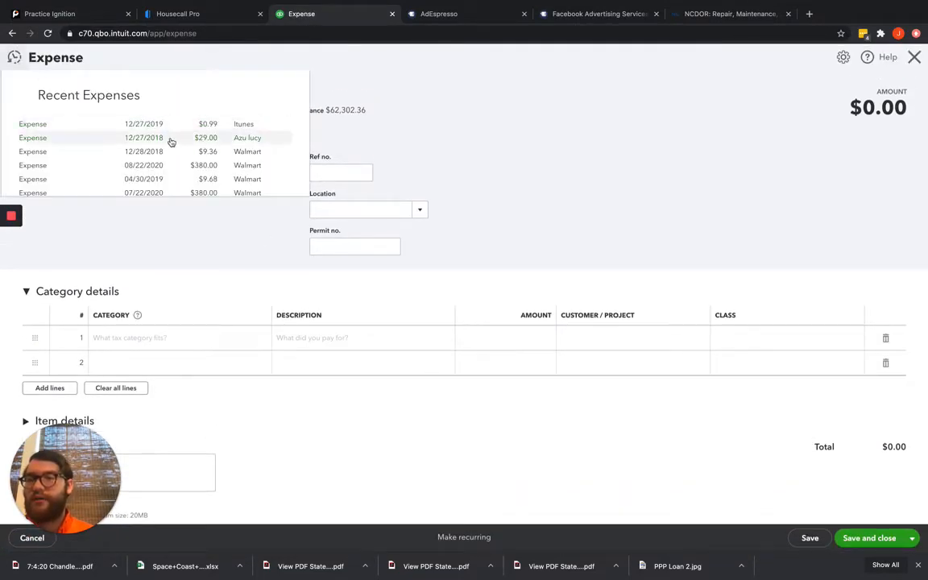
pyautogui.click(203, 138)
pyautogui.click(87, 174)
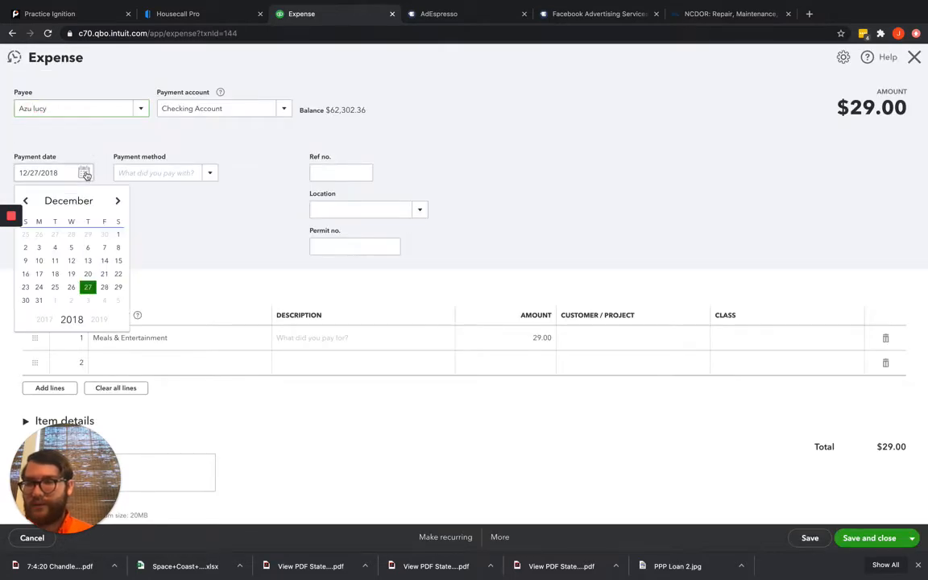
pyautogui.click(25, 202)
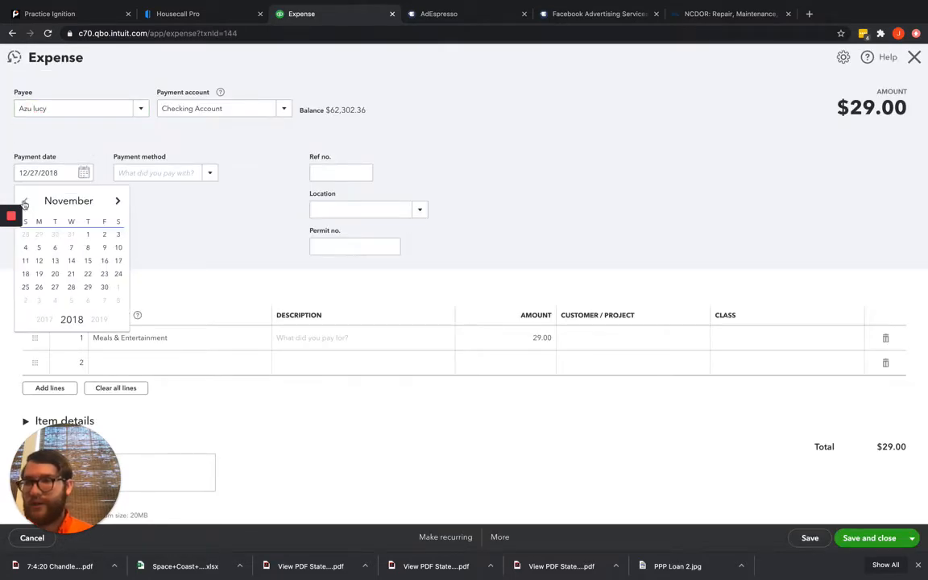
pyautogui.click(88, 234)
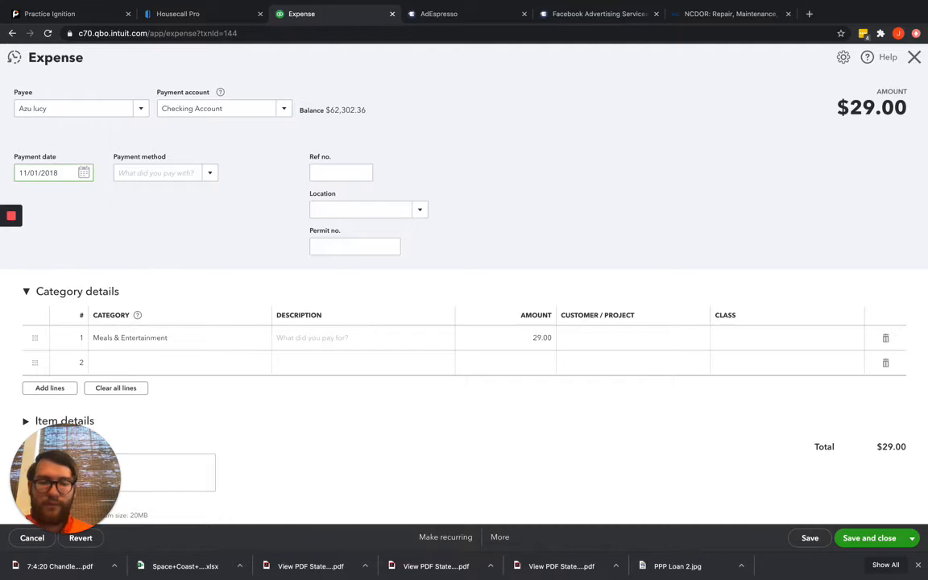
pyautogui.click(869, 538)
pyautogui.click(572, 327)
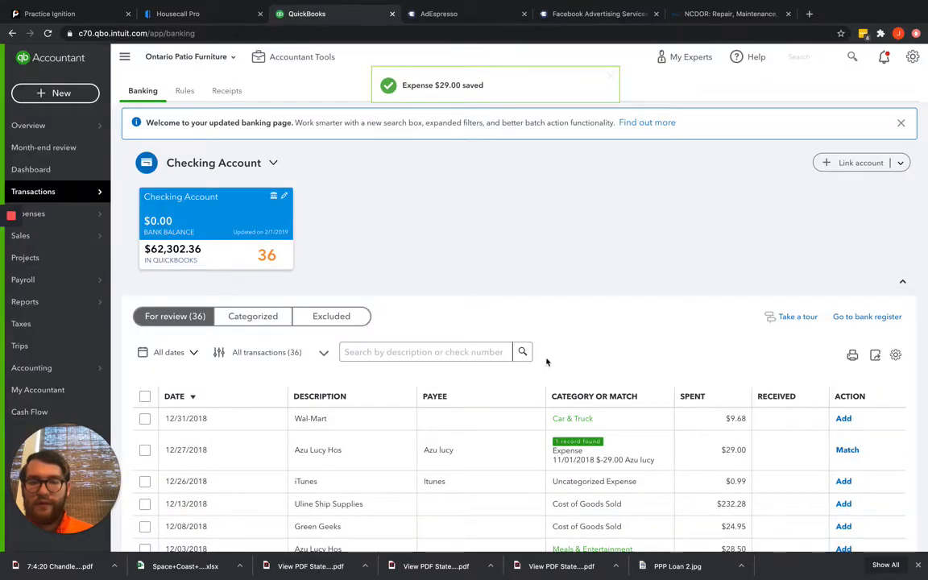
# Match the 12/27/2018 Azu Lucy Hos bank transaction to the suggested 11/01/2018 expense record
pyautogui.scroll(-1, 422, 422)
pyautogui.scroll(-1, 421, 422)
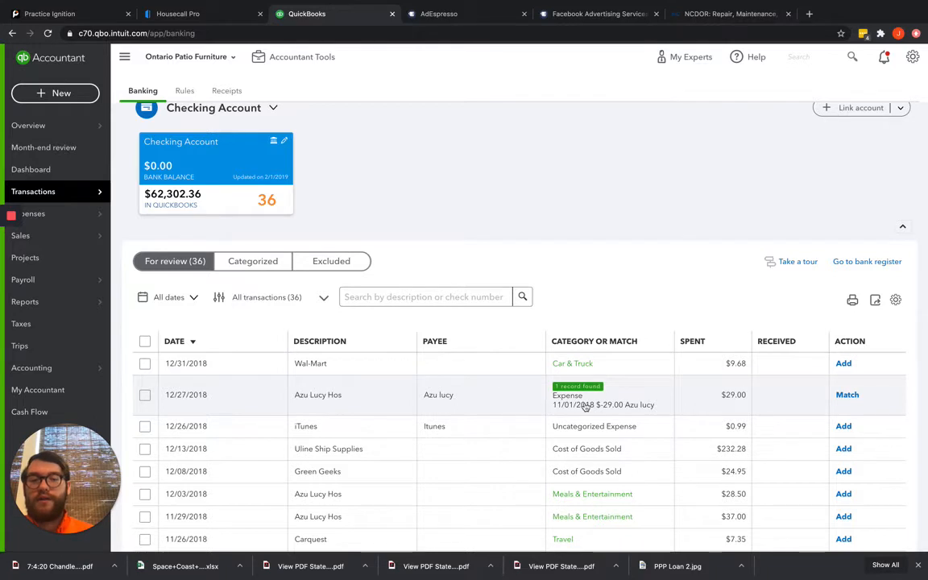
pyautogui.scroll(-1, 586, 405)
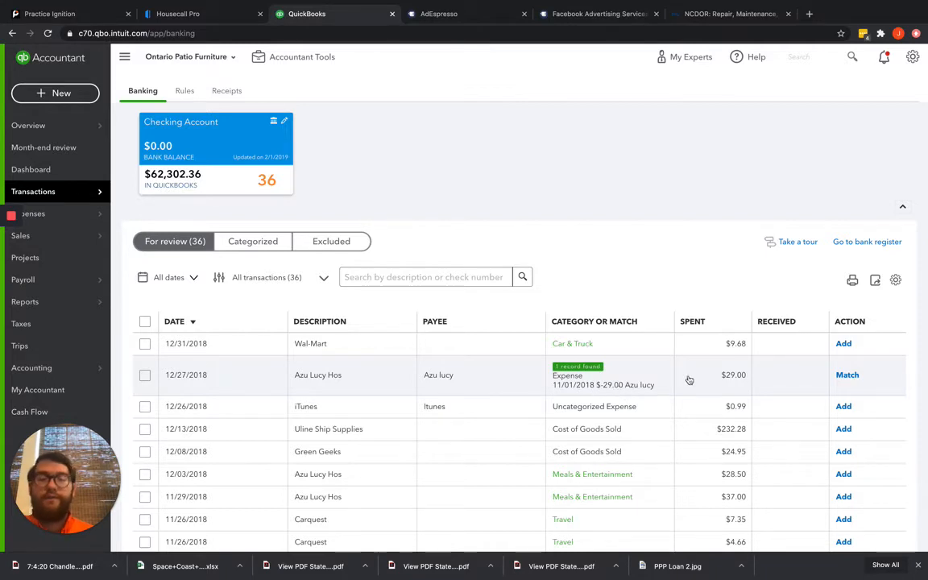
pyautogui.click(846, 378)
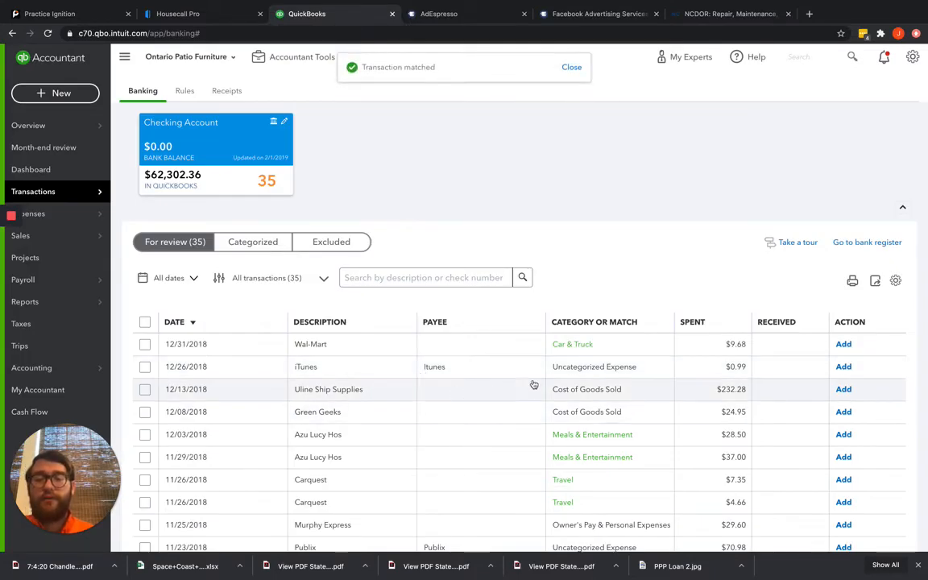
# Look up match candidates for the 12/31/2018 Wal-Mart bank transaction, select the 12/28/2018 Walmart expense, and compare their dates and amounts
pyautogui.click(384, 349)
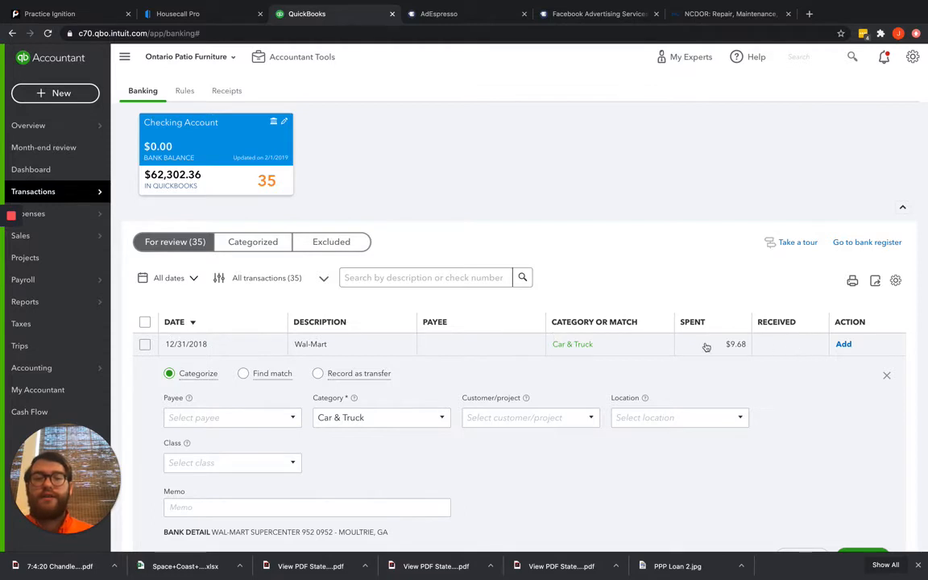
pyautogui.click(244, 376)
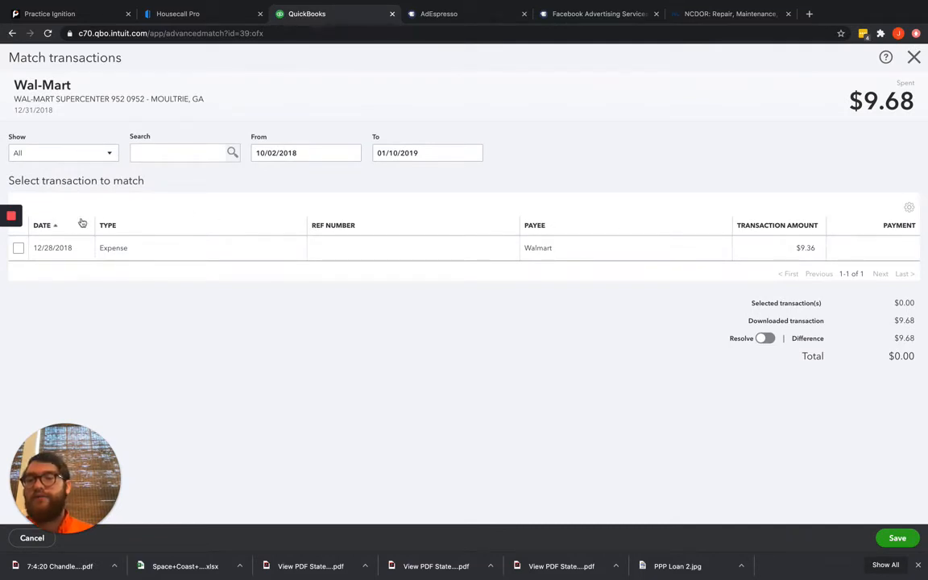
pyautogui.click(11, 238)
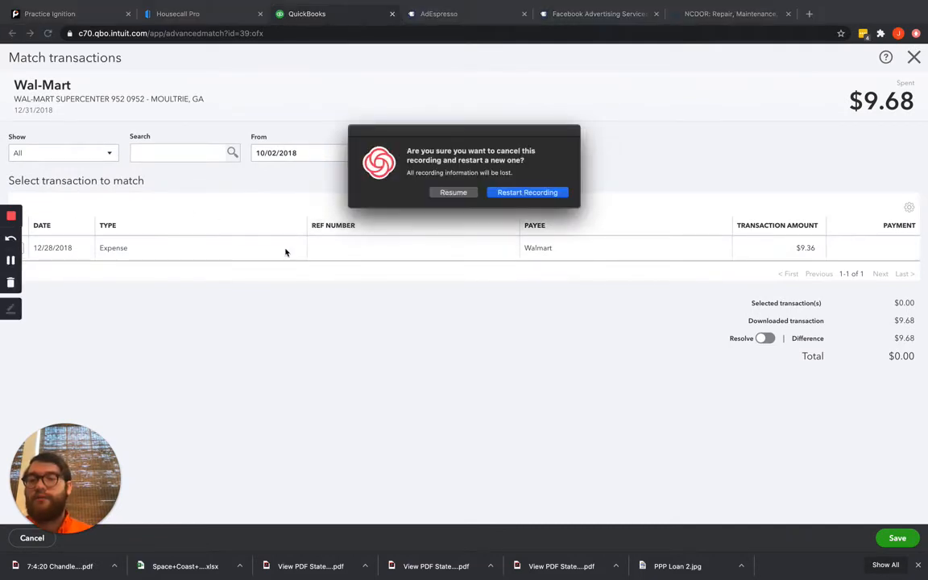
pyautogui.click(454, 193)
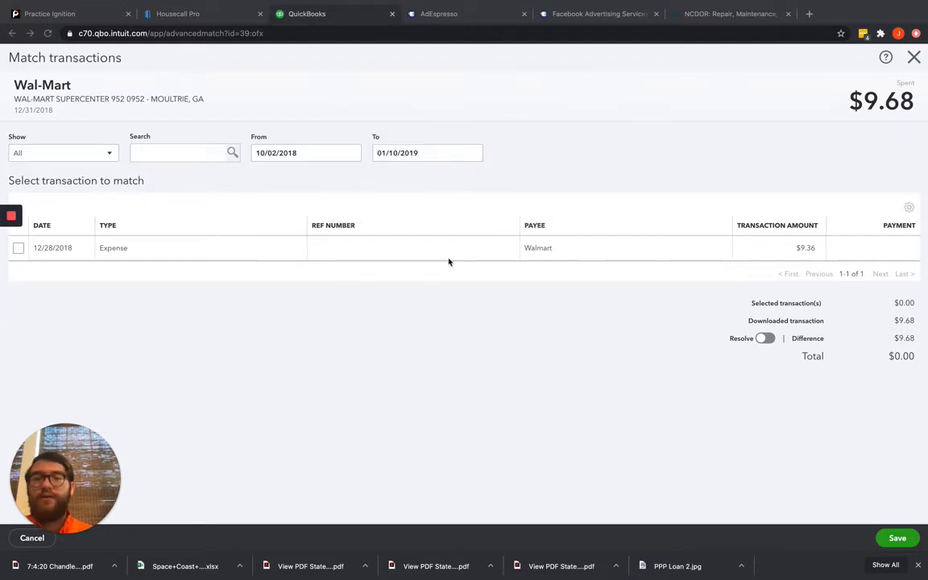
pyautogui.click(18, 248)
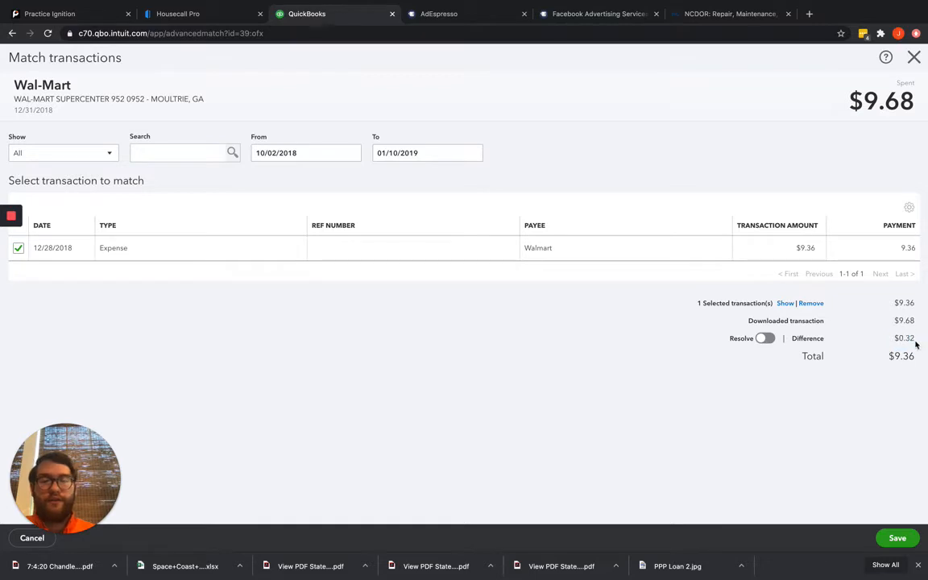
pyautogui.moveTo(74, 249); pyautogui.dragTo(38, 248)
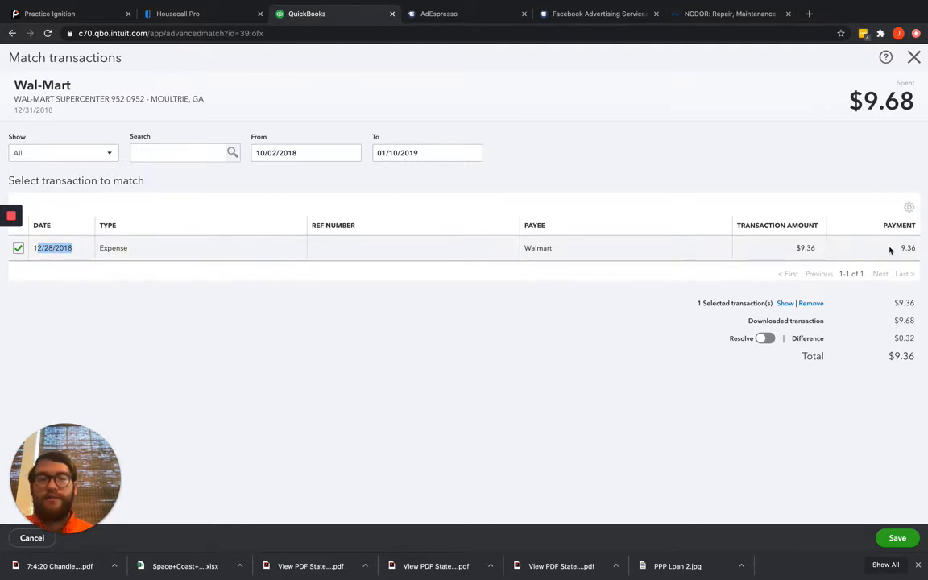
pyautogui.click(808, 249)
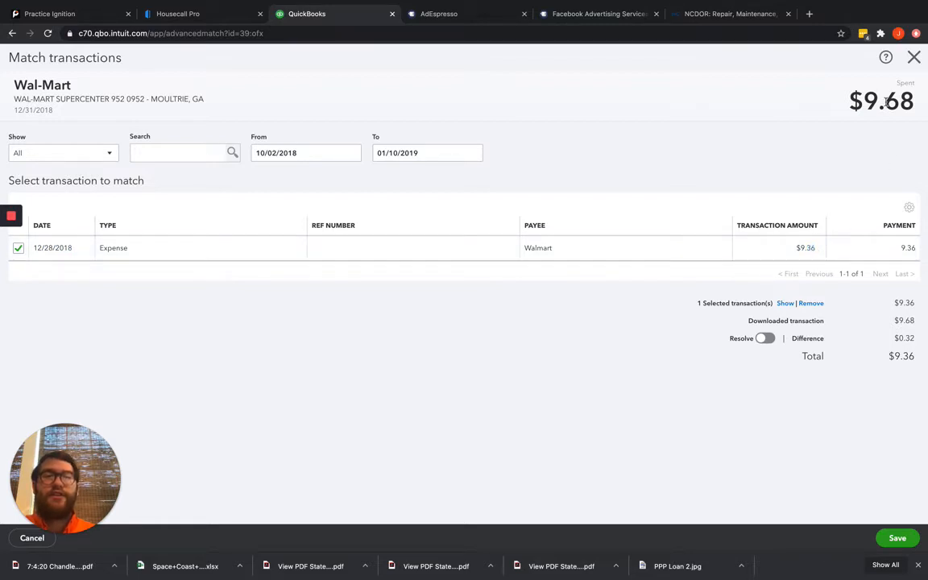
pyautogui.moveTo(886, 100); pyautogui.dragTo(915, 102)
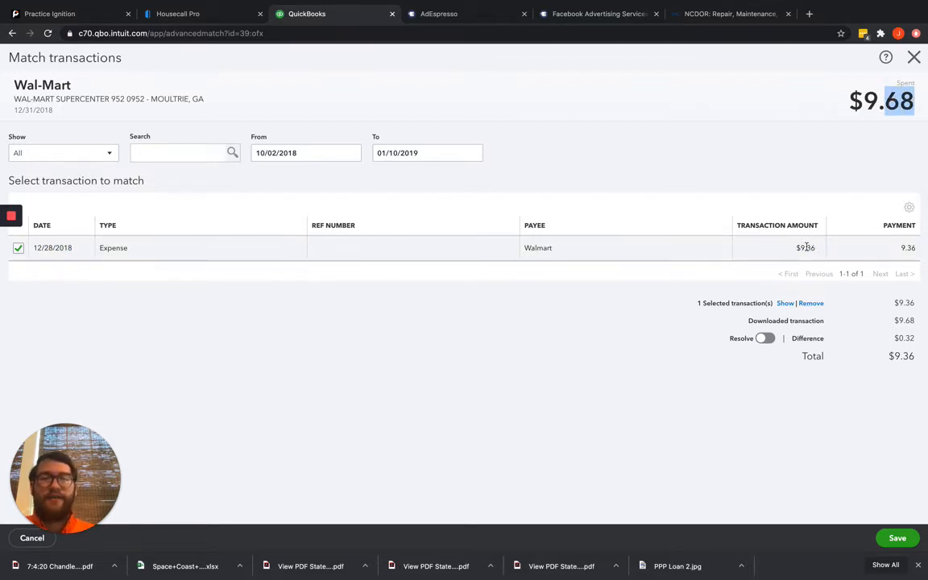
pyautogui.moveTo(806, 247); pyautogui.dragTo(830, 250)
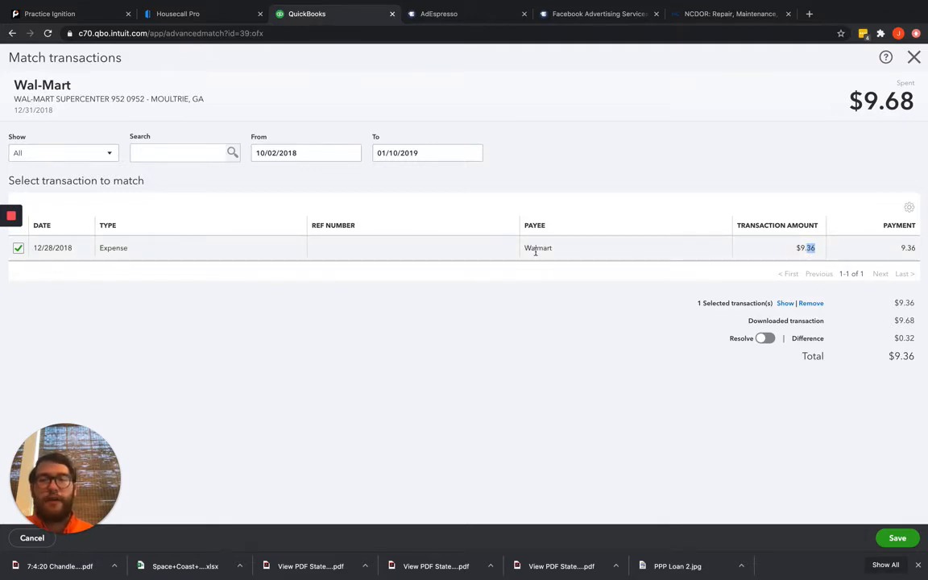
# Try resolving the amount difference with an added transaction, and leave the Wal-Mart matching page without saving
pyautogui.click(763, 339)
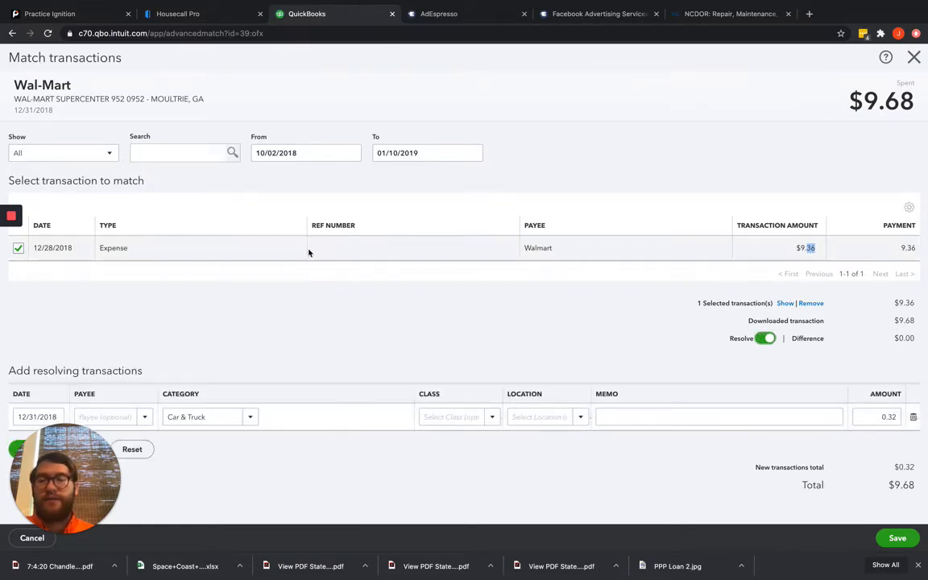
pyautogui.click(121, 251)
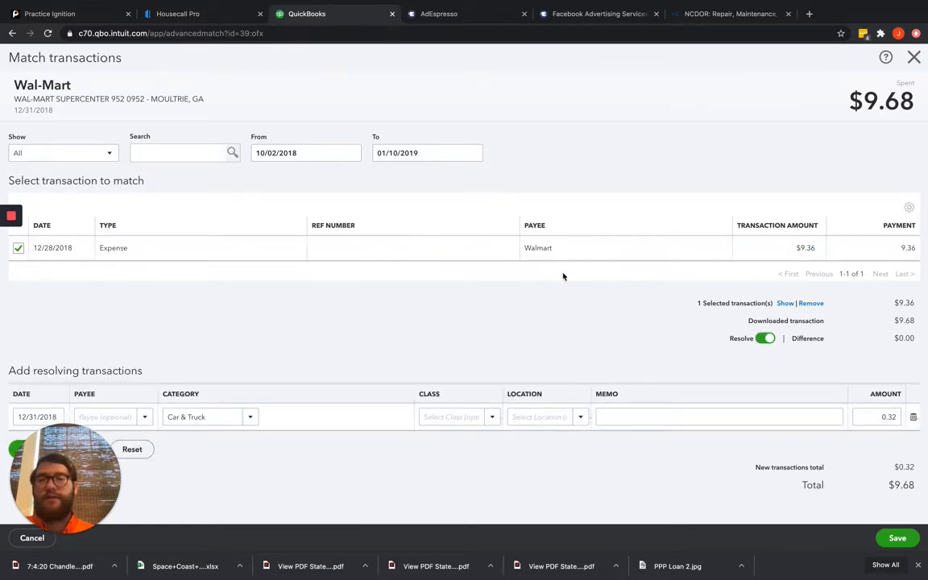
pyautogui.click(915, 57)
pyautogui.click(508, 313)
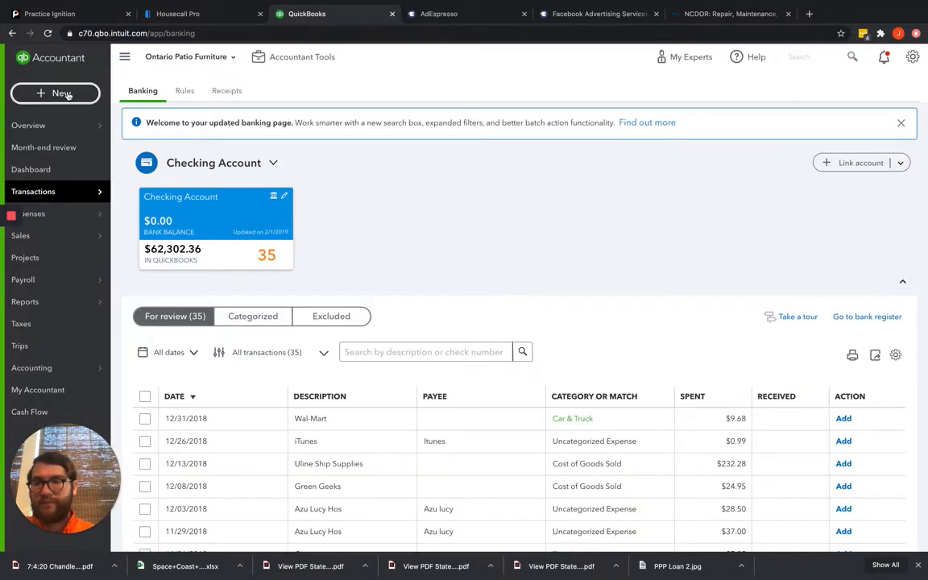
# Open the recent 12/28/2018 Walmart expense, set its Office Supplies & Software line amount to 9.68, and save and close it without a class
pyautogui.click(62, 92)
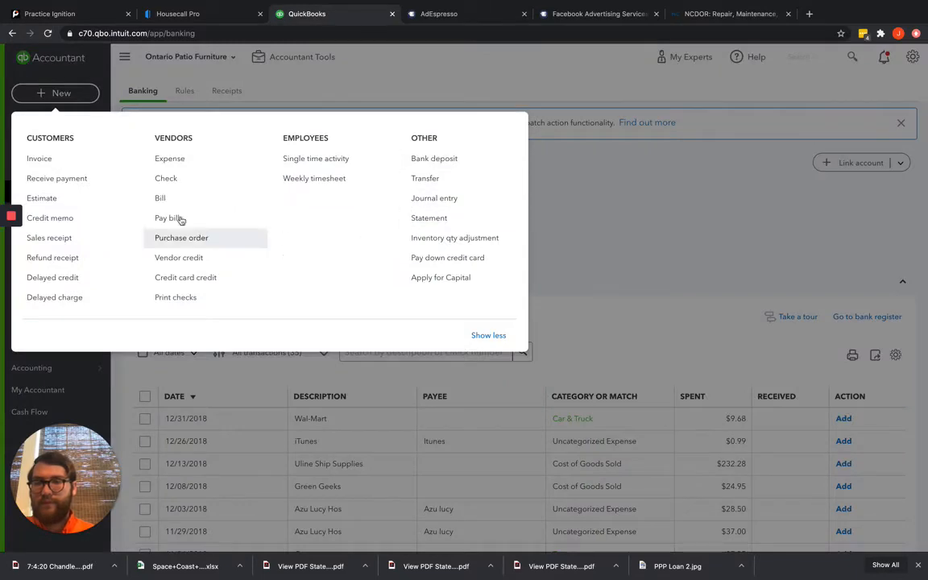
pyautogui.click(195, 157)
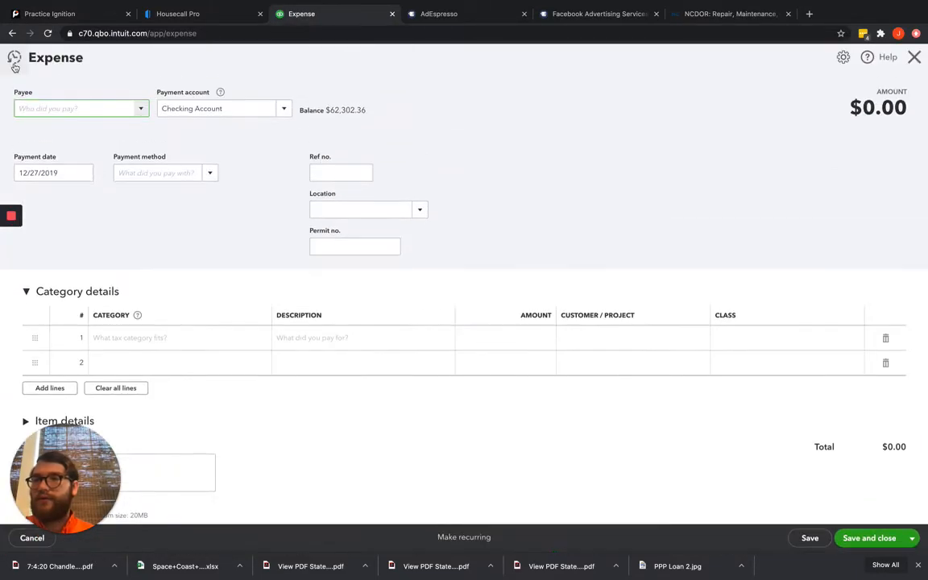
pyautogui.click(14, 57)
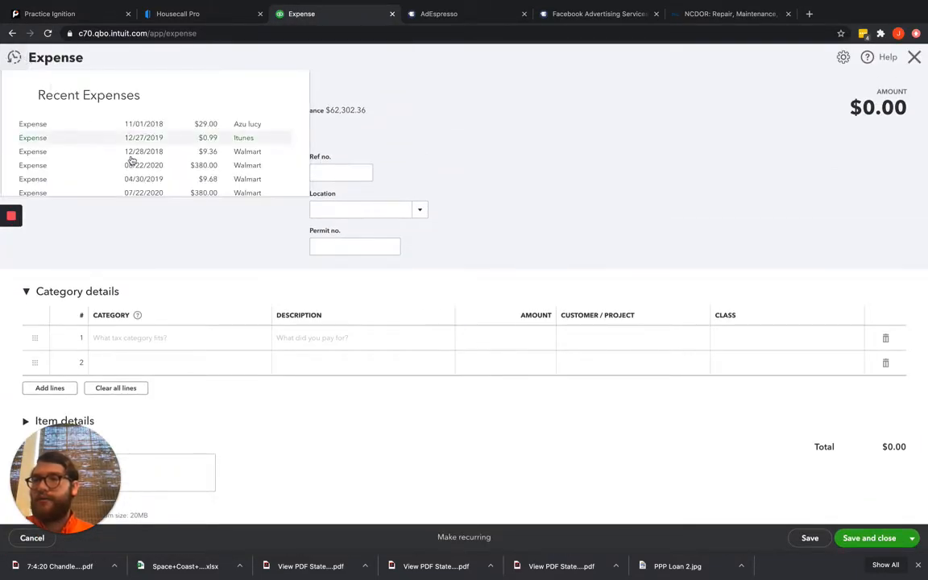
pyautogui.click(215, 152)
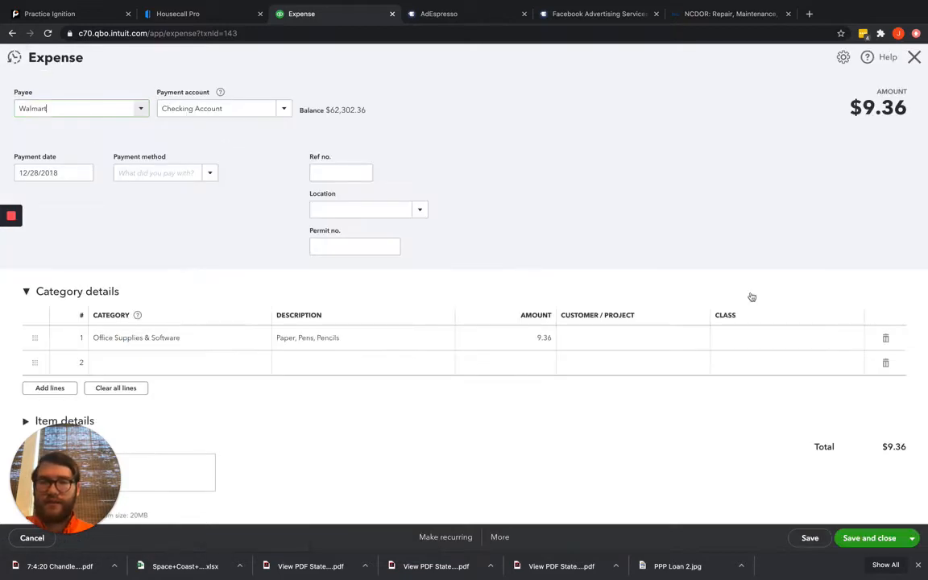
pyautogui.click(548, 339)
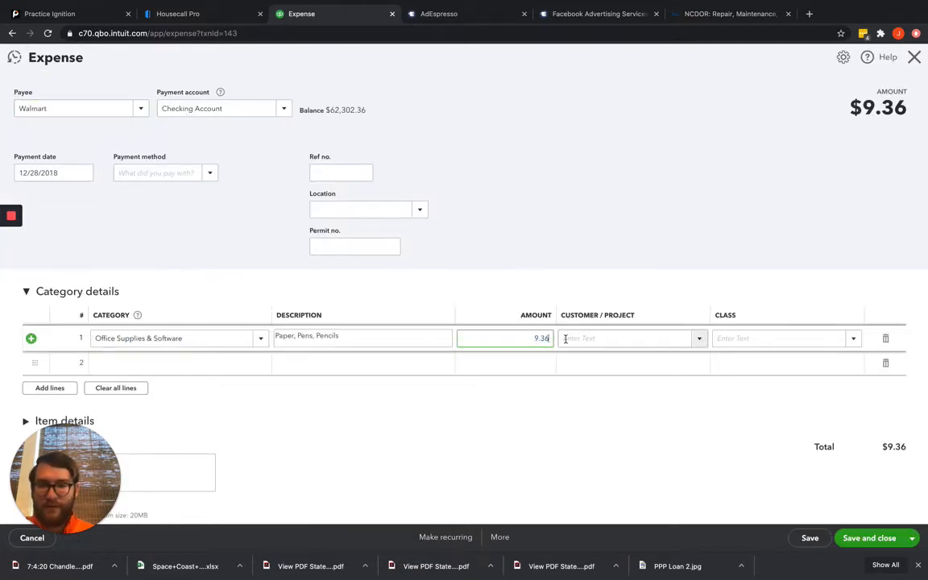
pyautogui.press('BackSpace')
pyautogui.write('6')
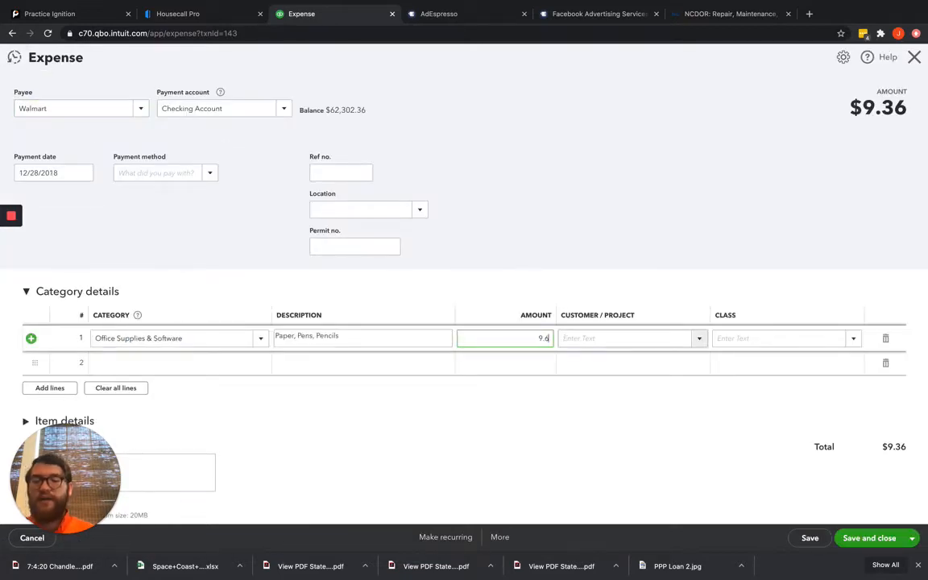
pyautogui.write('8')
pyautogui.click(869, 537)
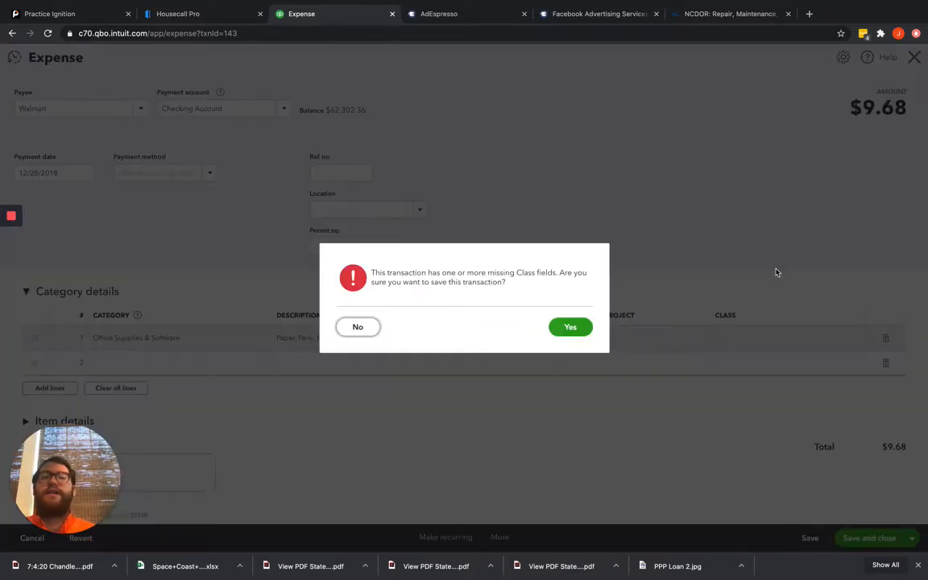
pyautogui.click(582, 329)
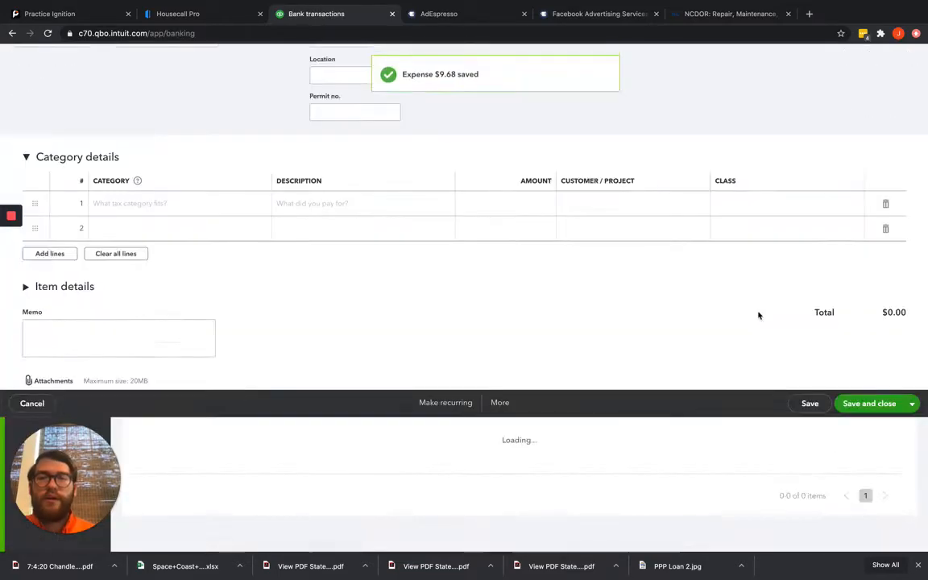
# Match the 12/31/2018 Wal-Mart bank transaction to the suggested 12/28/2018 Walmart expense record
pyautogui.scroll(-1, 520, 406)
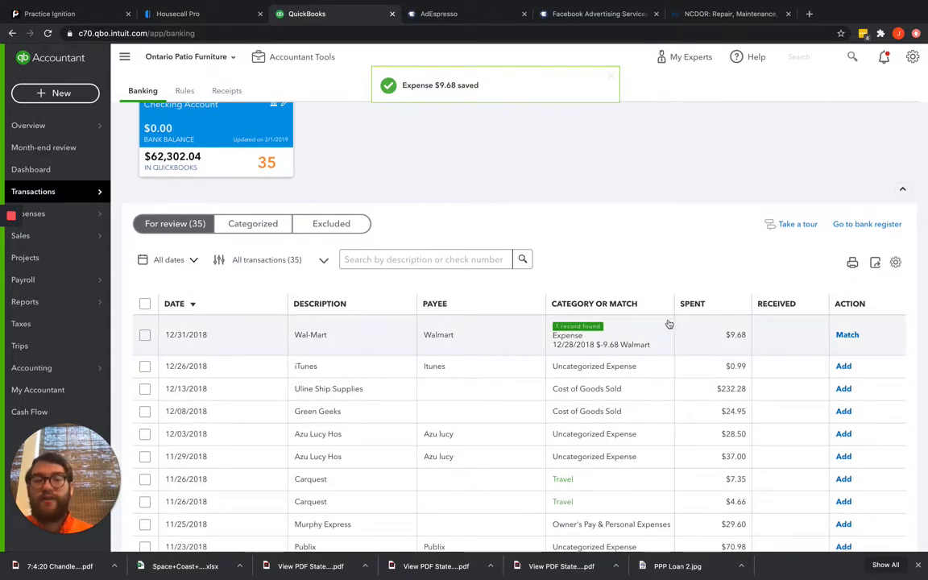
pyautogui.click(849, 336)
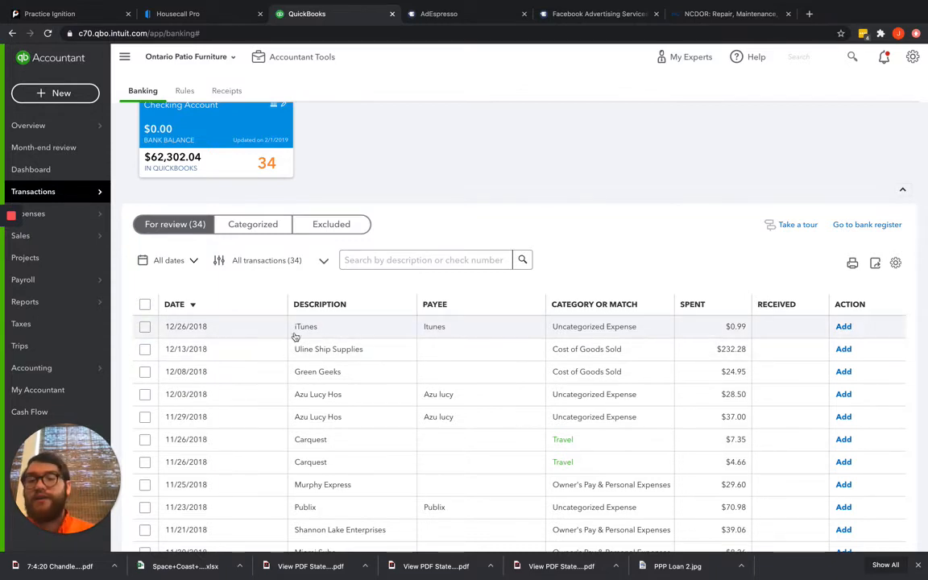
# Look up match candidates for the 12/26/2018 iTunes bank transaction, and close the matching page
pyautogui.click(379, 337)
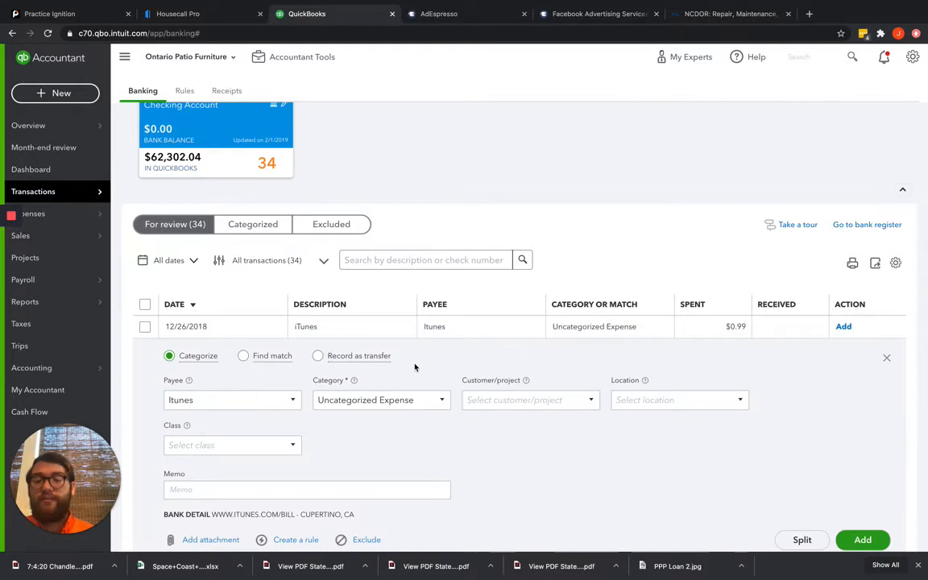
pyautogui.click(243, 356)
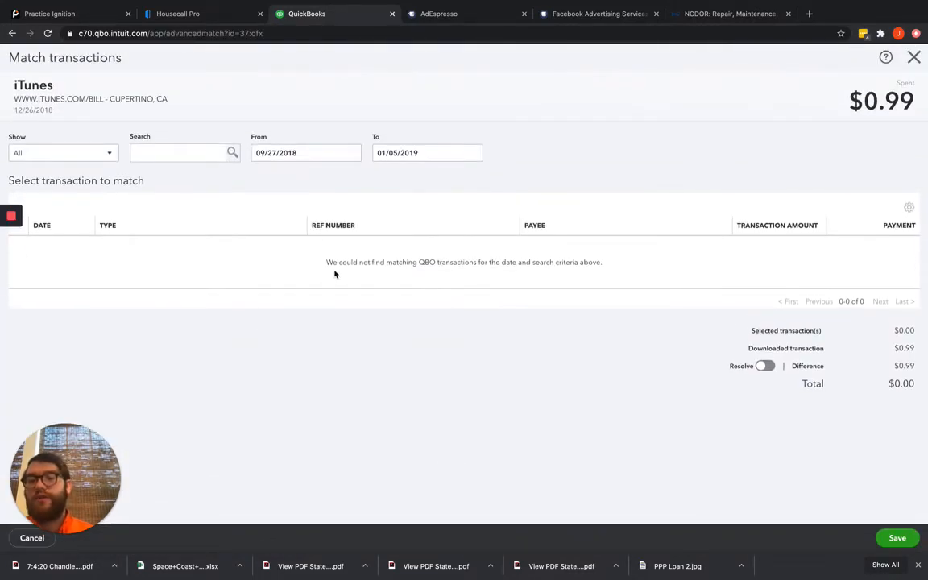
pyautogui.moveTo(325, 262); pyautogui.dragTo(646, 276)
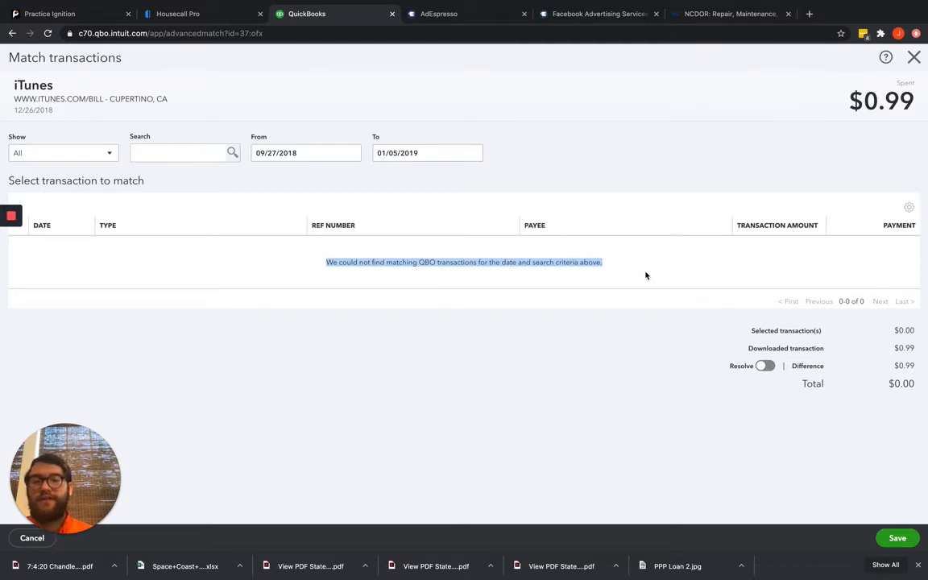
pyautogui.click(914, 57)
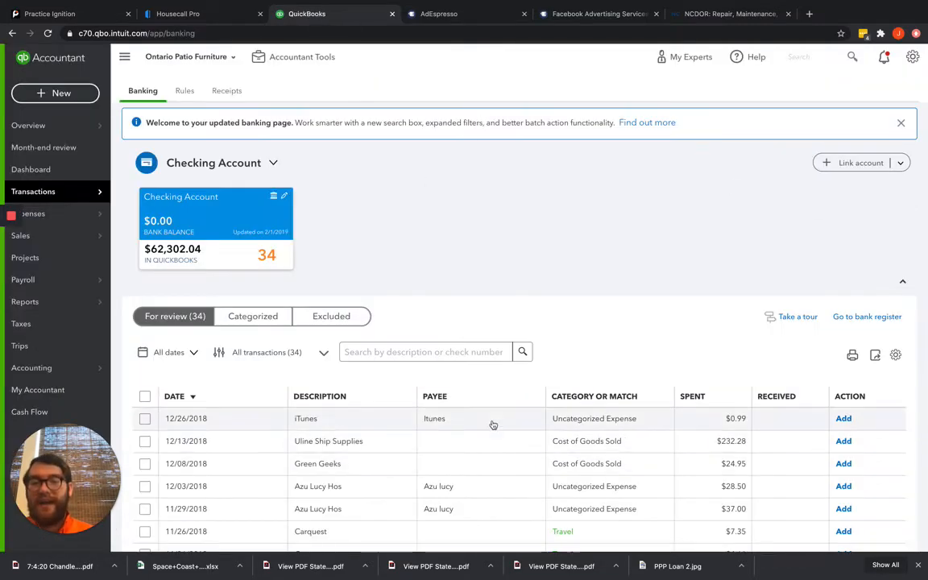
# Open the recent $0.99 Itunes expense, set its payment date to 12/26/2018, and save and close it without a class
pyautogui.click(50, 94)
pyautogui.click(169, 158)
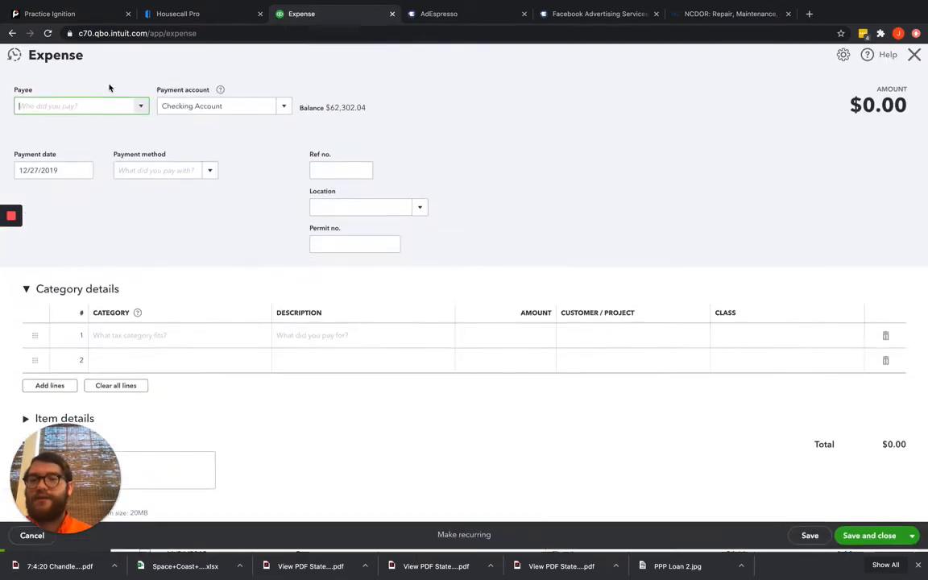
pyautogui.click(15, 56)
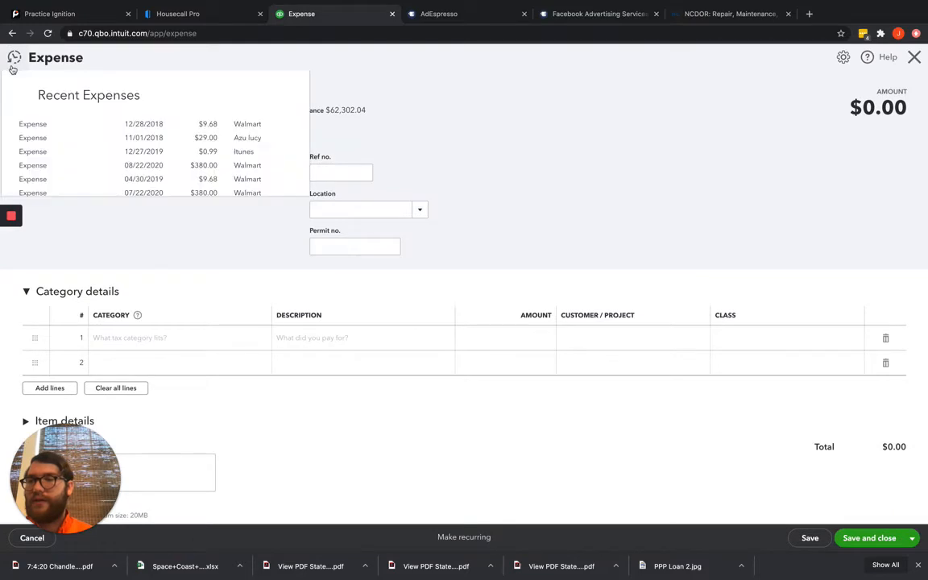
pyautogui.click(217, 153)
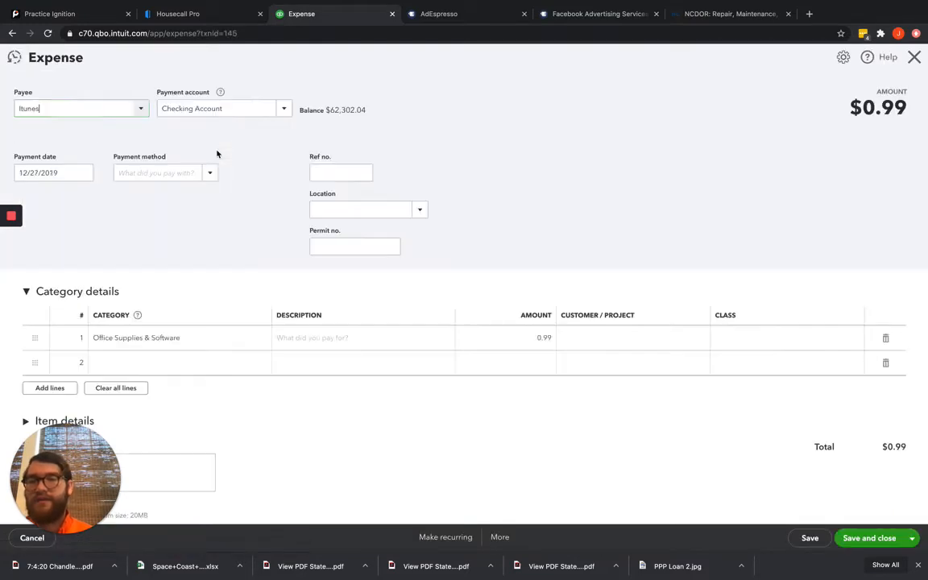
pyautogui.click(65, 171)
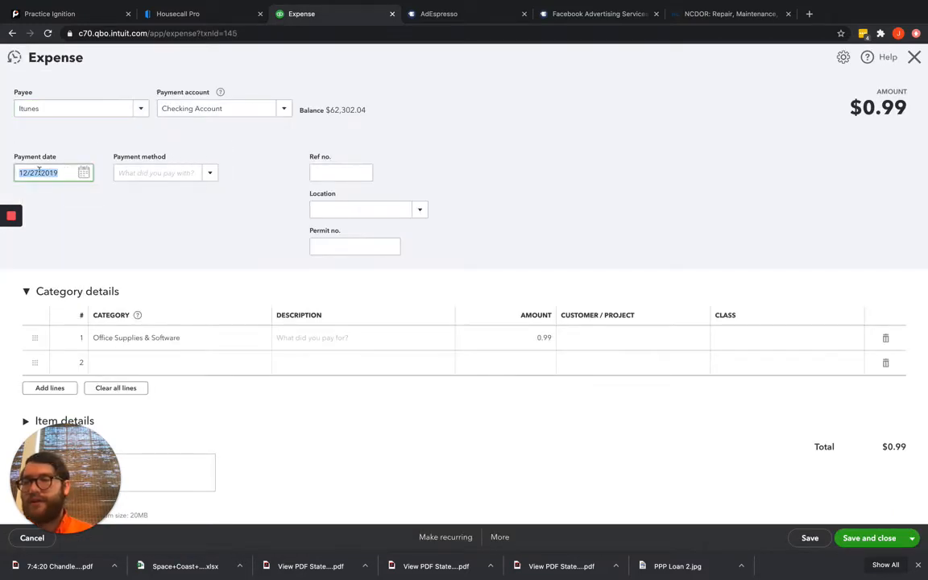
pyautogui.click(83, 172)
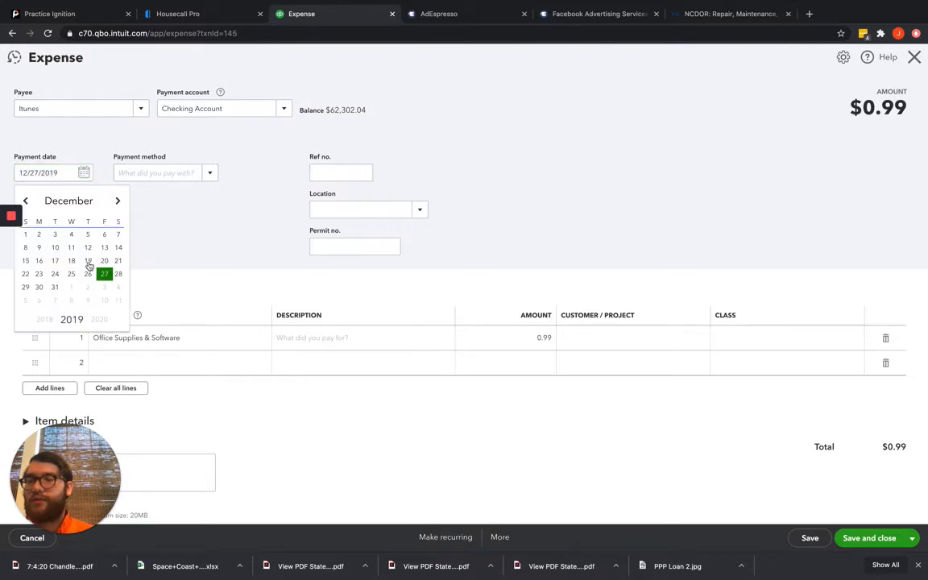
pyautogui.click(42, 320)
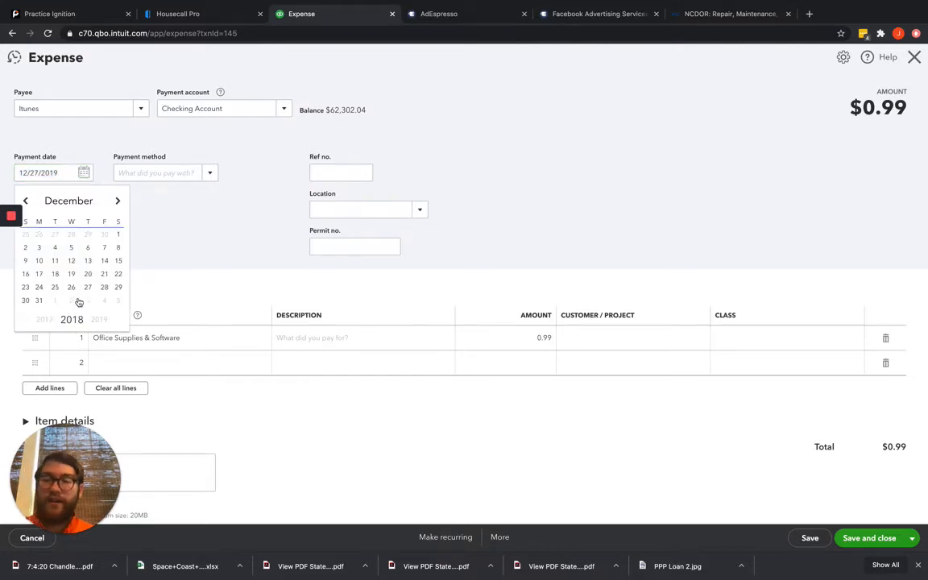
pyautogui.click(77, 290)
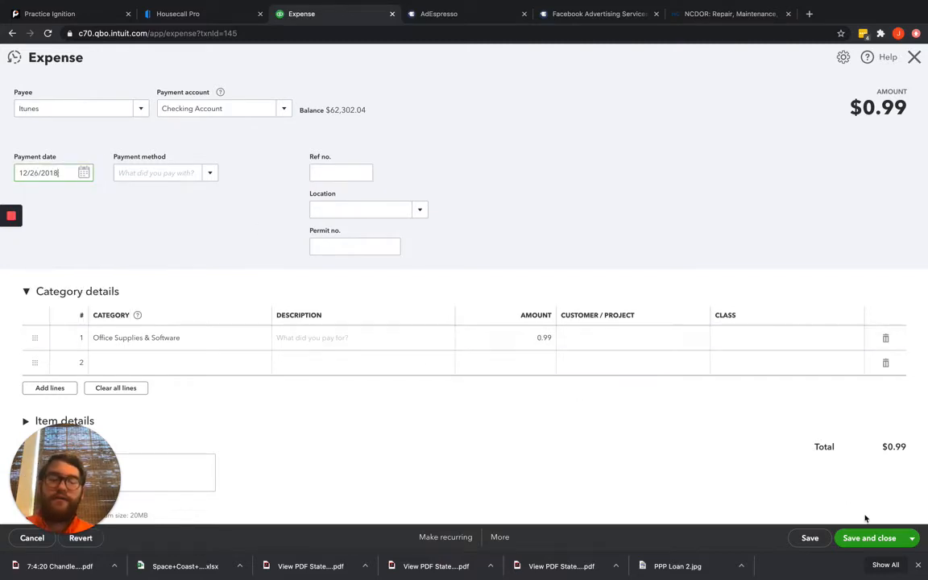
pyautogui.click(889, 538)
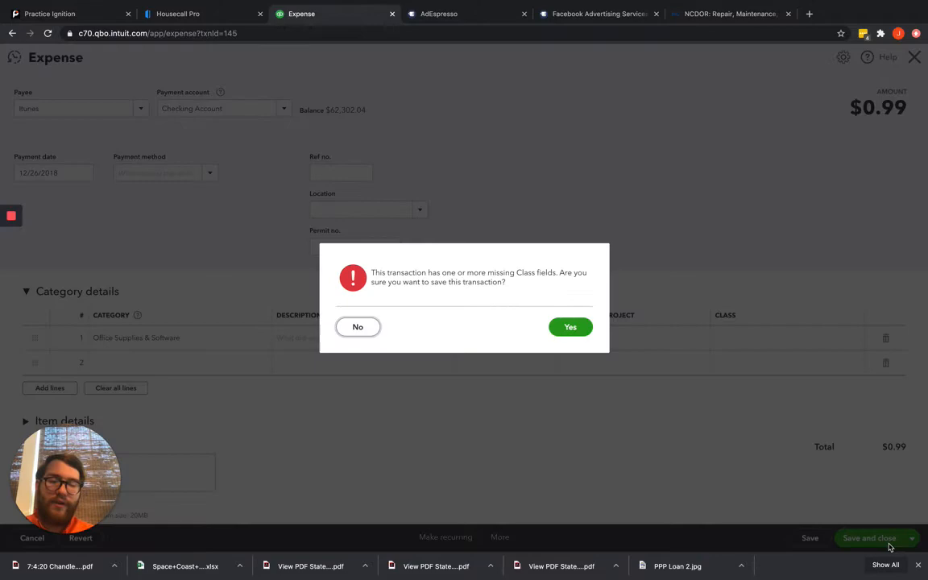
pyautogui.click(577, 332)
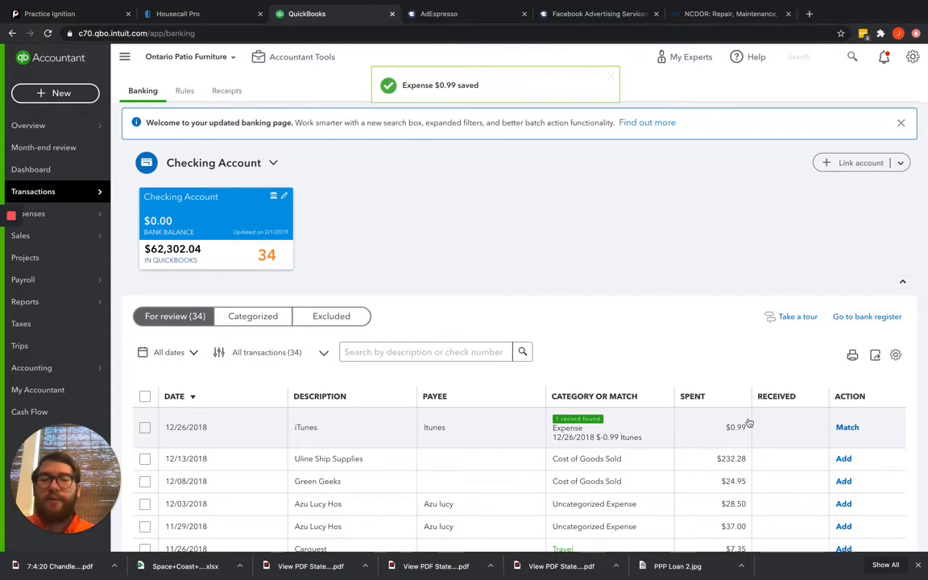
# Match the 12/26/2018 iTunes bank transaction to the suggested 12/26/2018 Itunes expense record
pyautogui.click(847, 427)
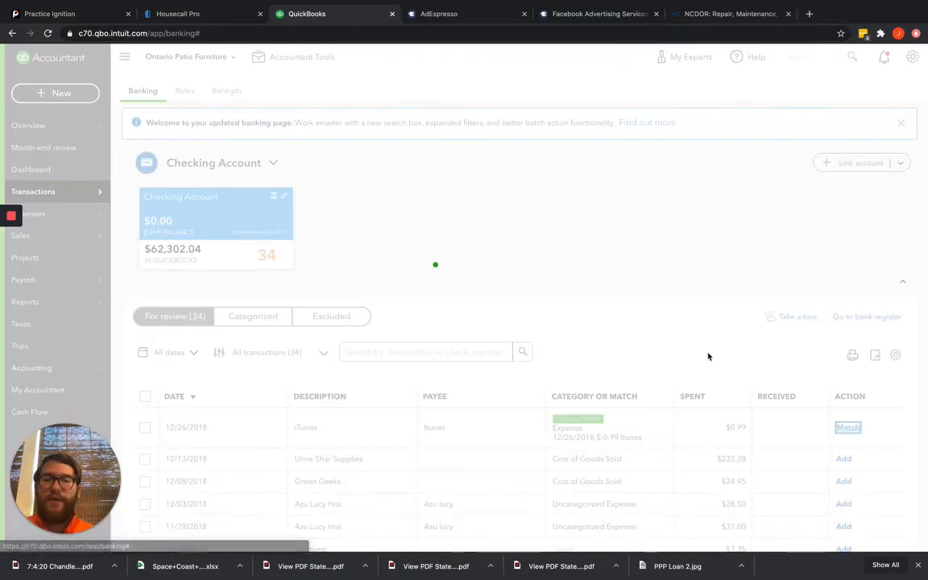
pyautogui.scroll(-5, 540, 311)
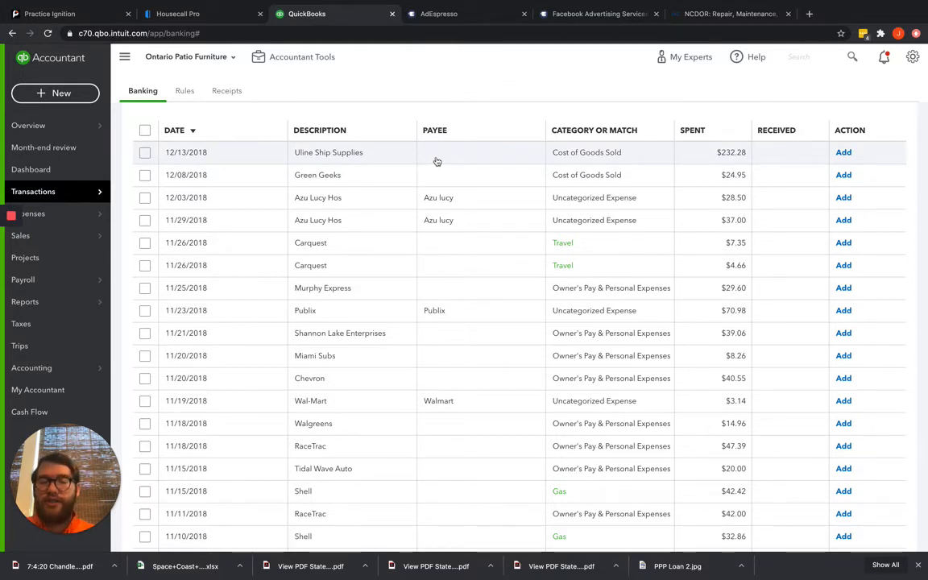
# Review the remaining for-review checking account transactions, comparing their spent and received amounts down to the oldest entries
pyautogui.scroll(-3, 436, 162)
pyautogui.scroll(4, 443, 160)
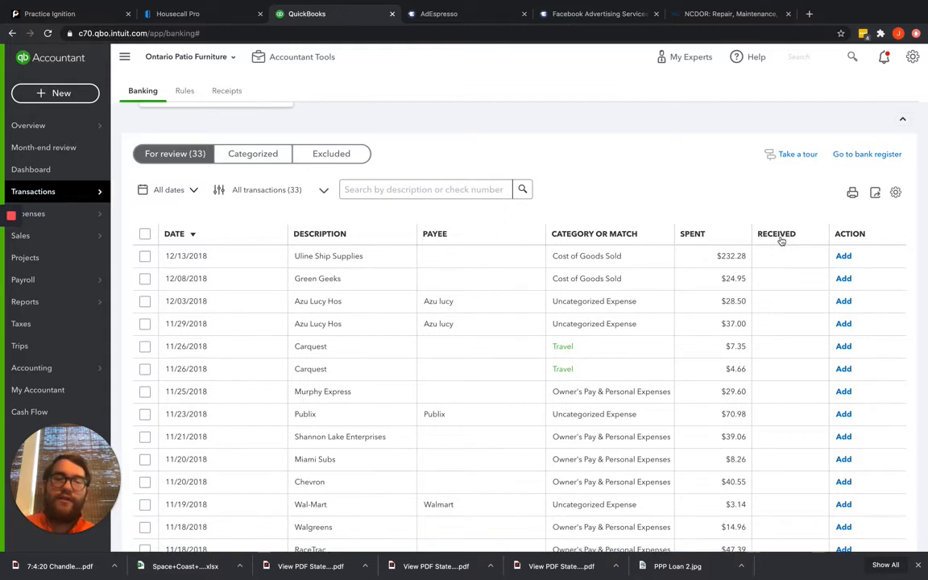
pyautogui.scroll(-10, 780, 240)
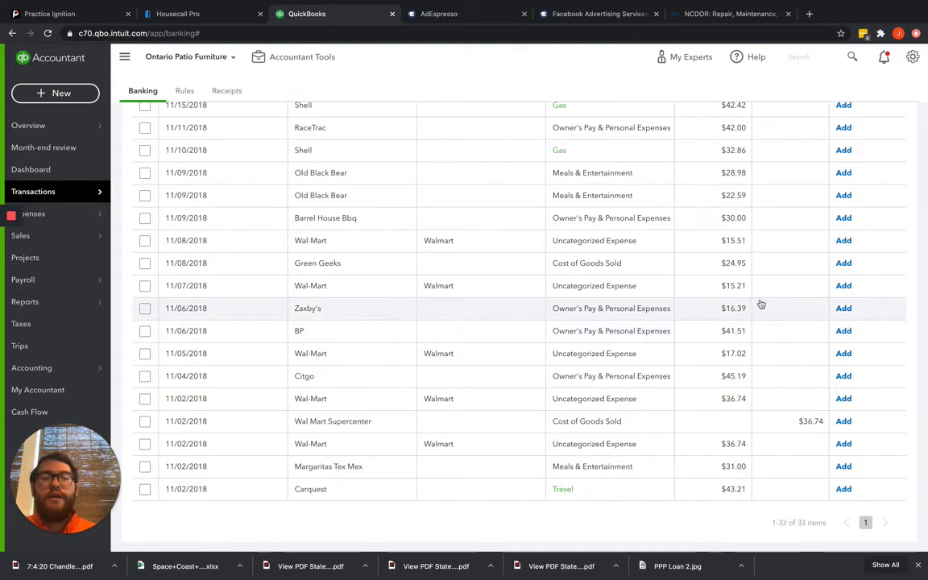
pyautogui.scroll(12, 760, 304)
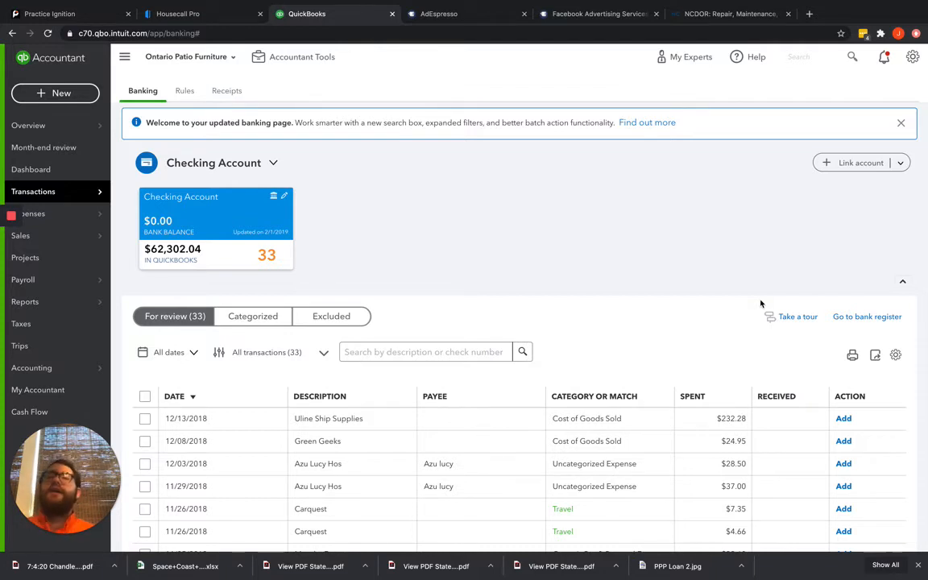
pyautogui.scroll(-3, 760, 303)
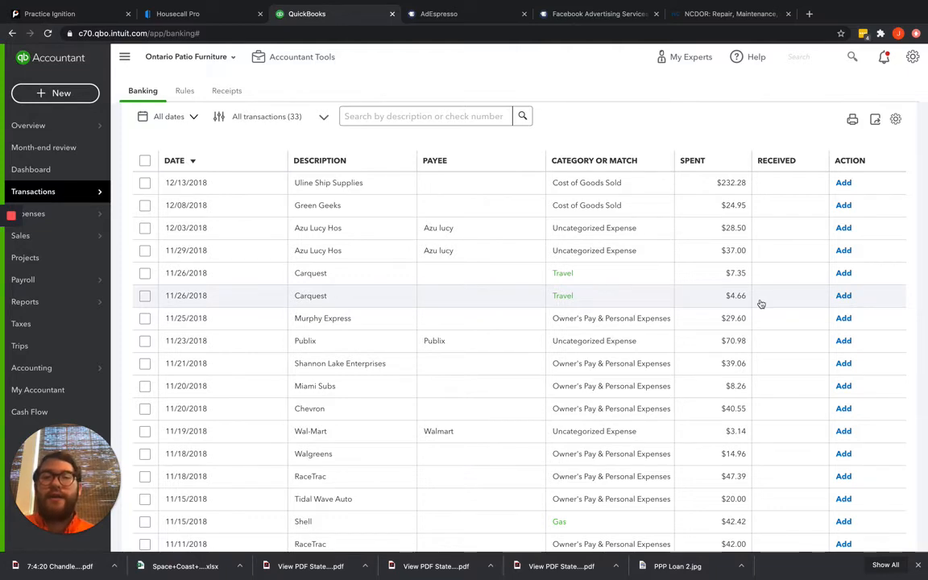
pyautogui.scroll(-5, 761, 304)
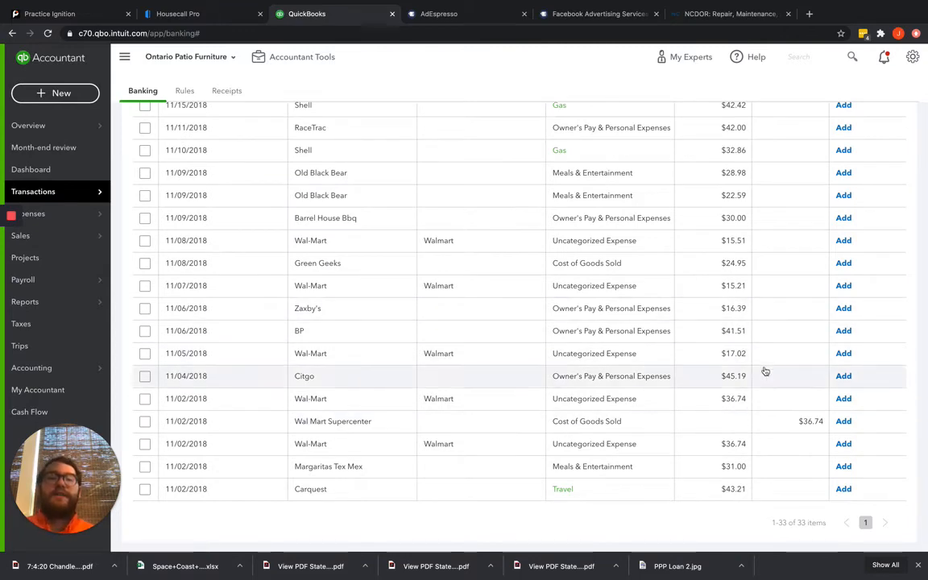
pyautogui.scroll(3, 763, 220)
pyautogui.scroll(2, 763, 220)
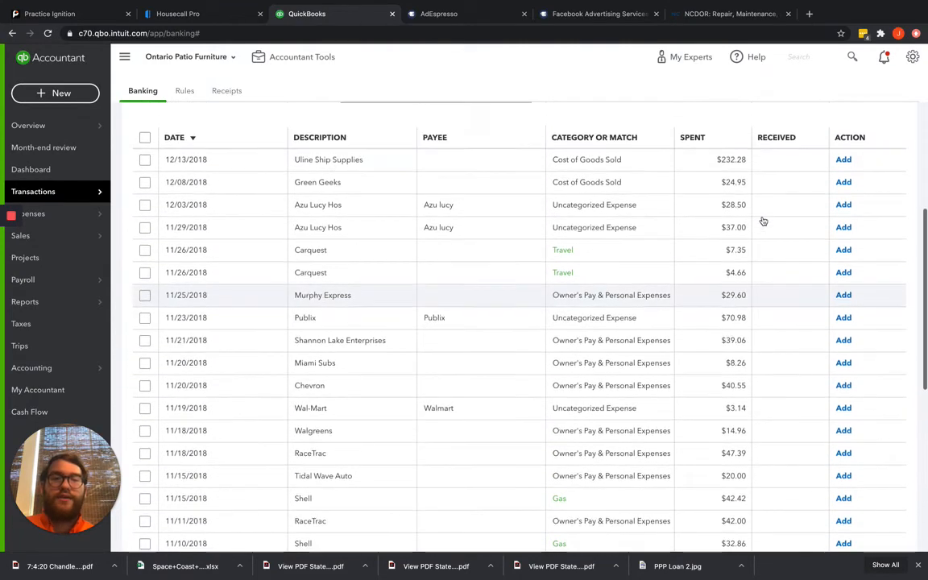
pyautogui.scroll(-5, 798, 329)
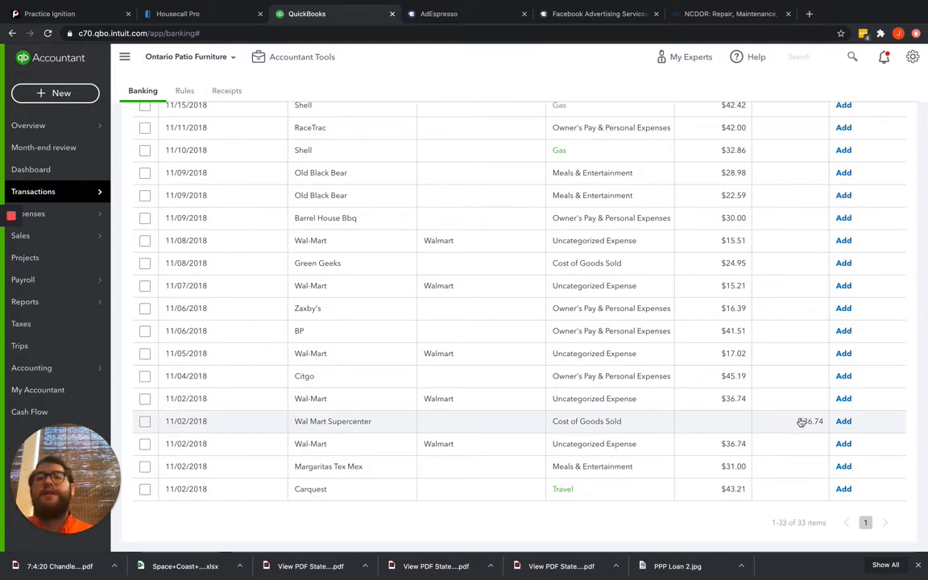
# Open a new bank deposit, review the payments available for deposit and the additional funds section, and close it without saving
pyautogui.click(80, 95)
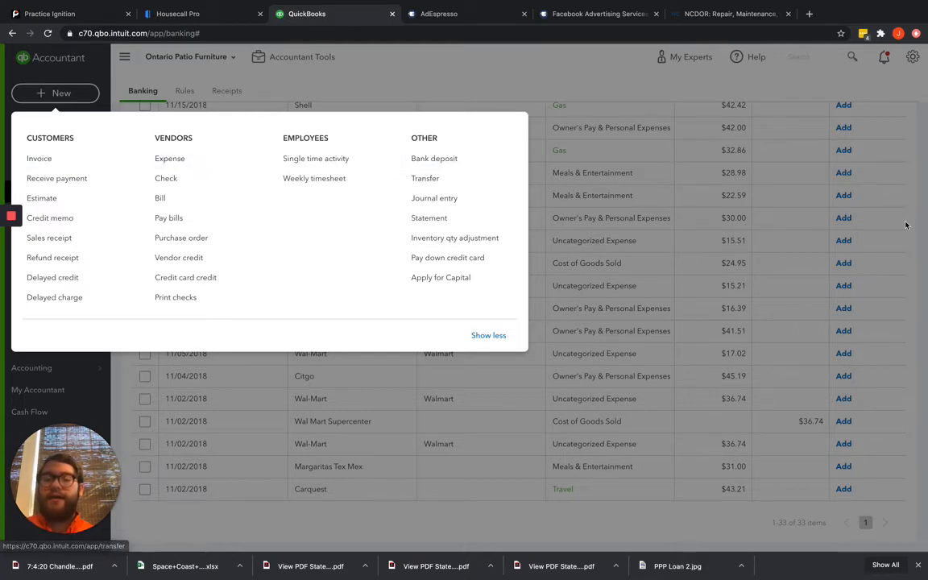
pyautogui.click(432, 157)
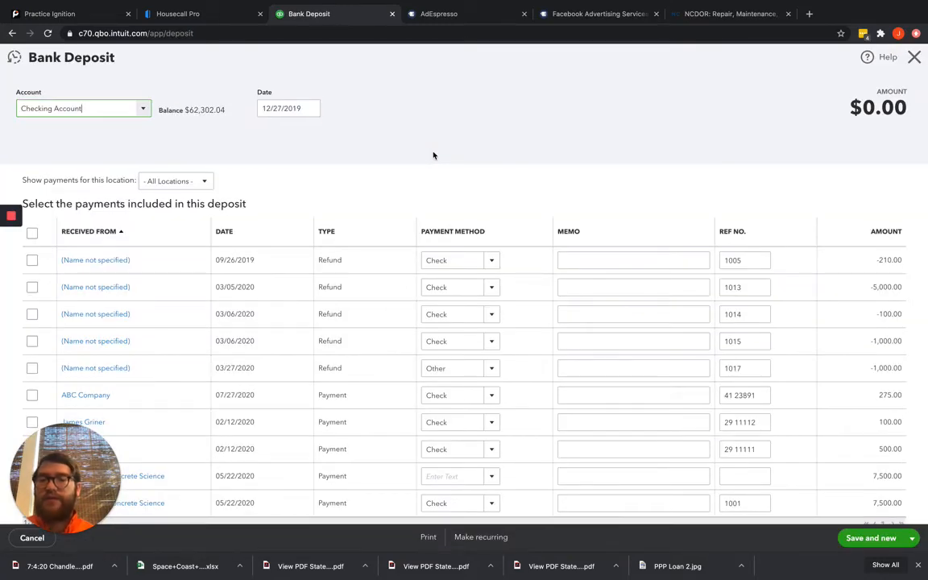
pyautogui.scroll(-5, 432, 158)
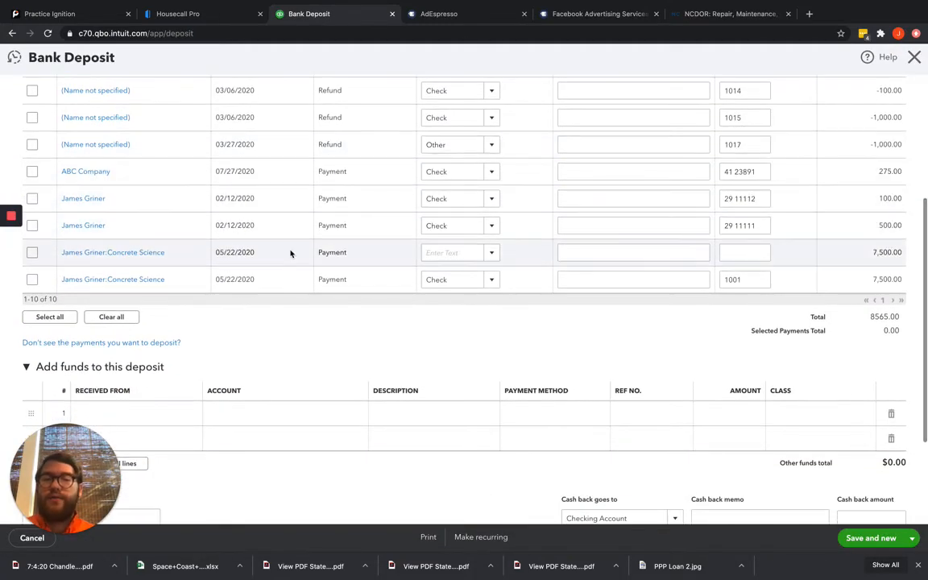
pyautogui.scroll(1, 291, 254)
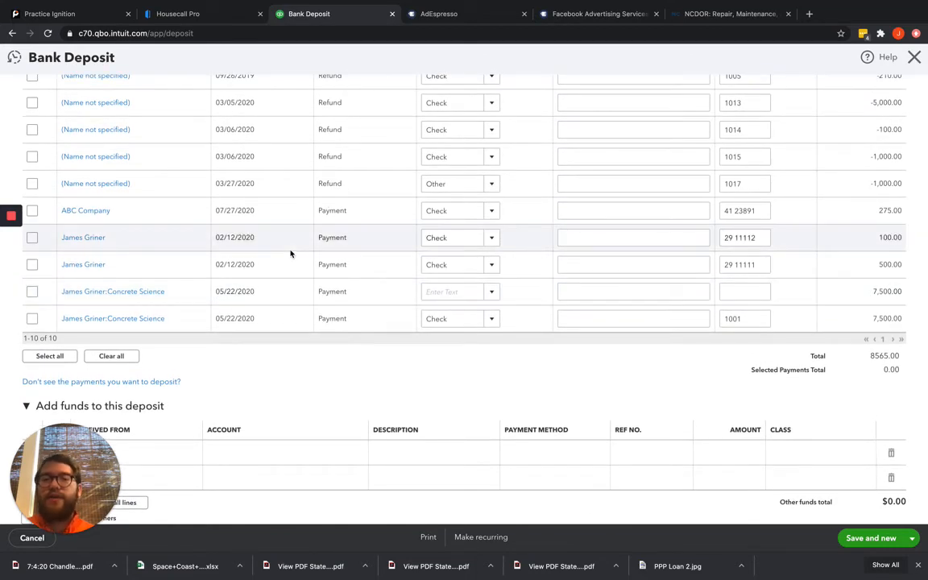
pyautogui.scroll(3, 291, 253)
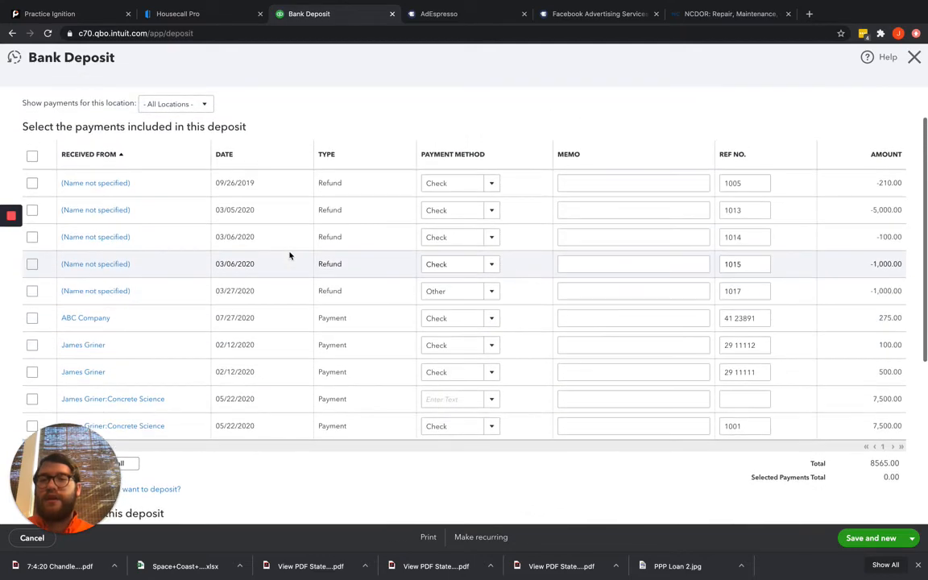
pyautogui.scroll(2, 290, 255)
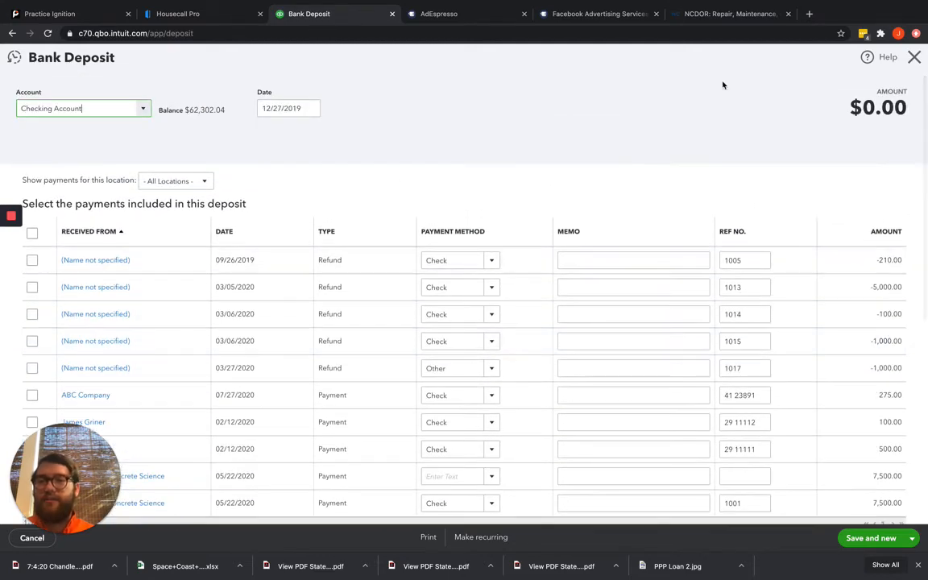
pyautogui.click(917, 62)
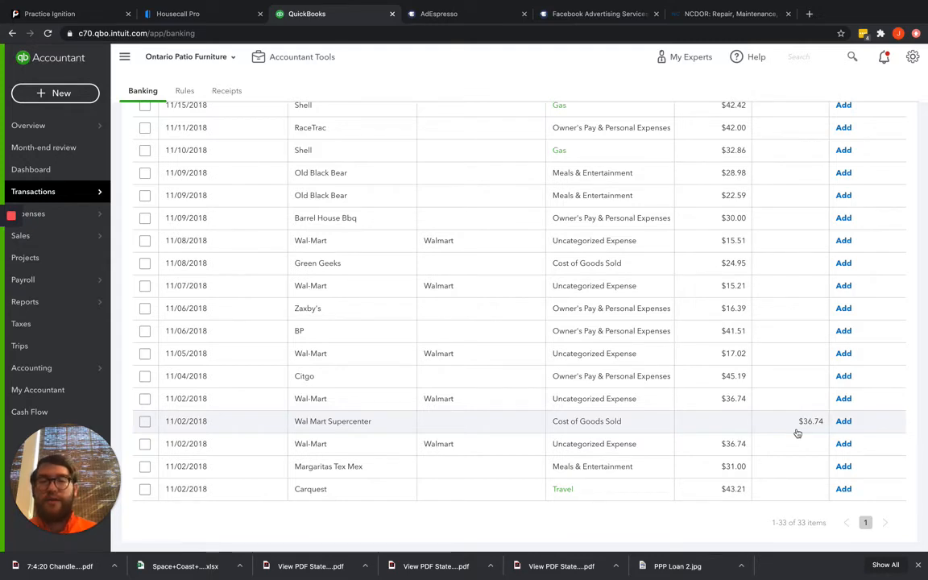
# Sort the for-review bank transactions by received amount in ascending order
pyautogui.scroll(2, 799, 401)
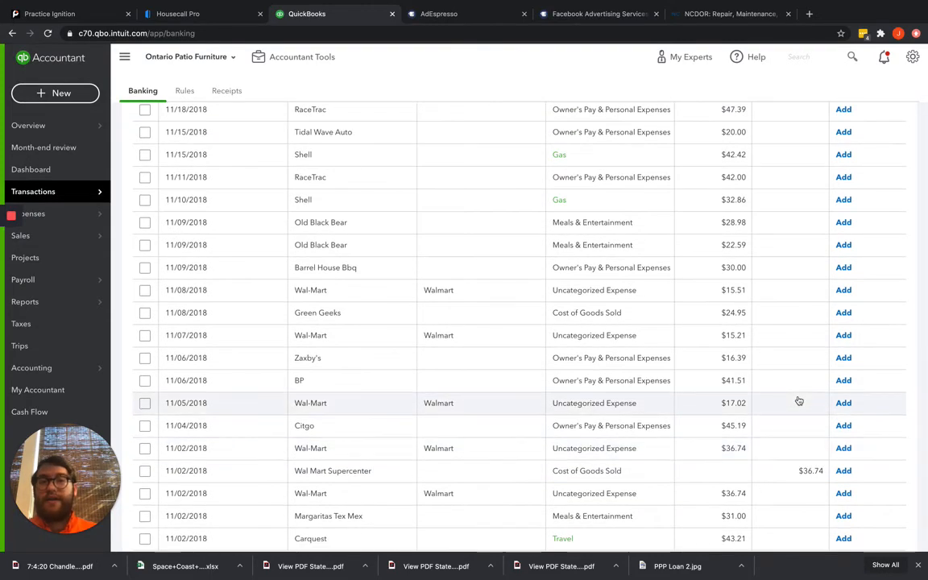
pyautogui.scroll(8, 799, 400)
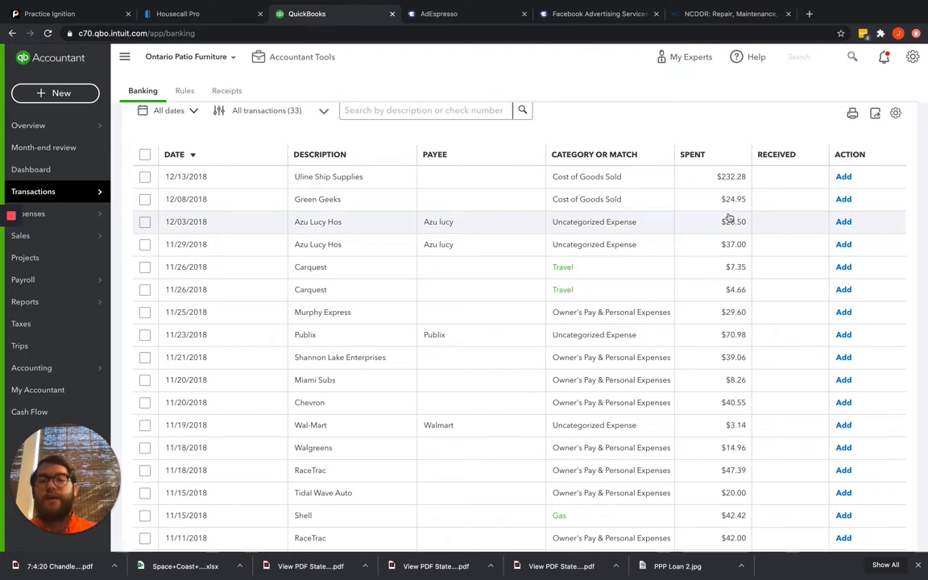
pyautogui.scroll(-5, 728, 218)
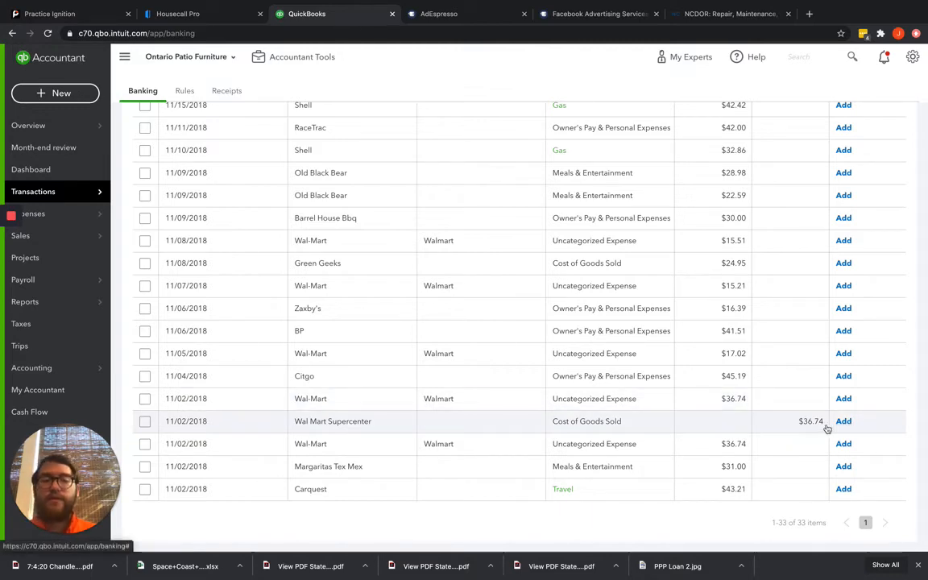
pyautogui.scroll(10, 797, 428)
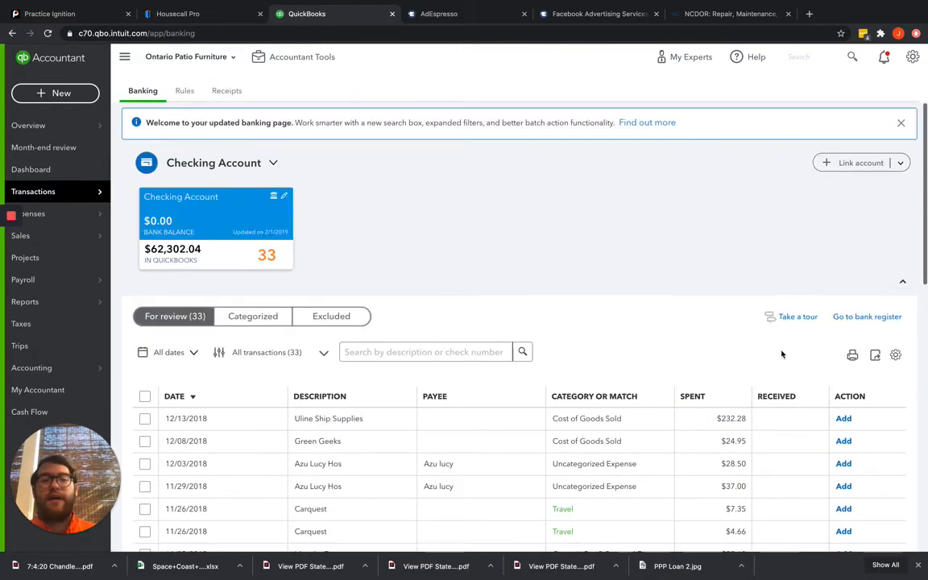
pyautogui.moveTo(794, 398); pyautogui.dragTo(756, 395)
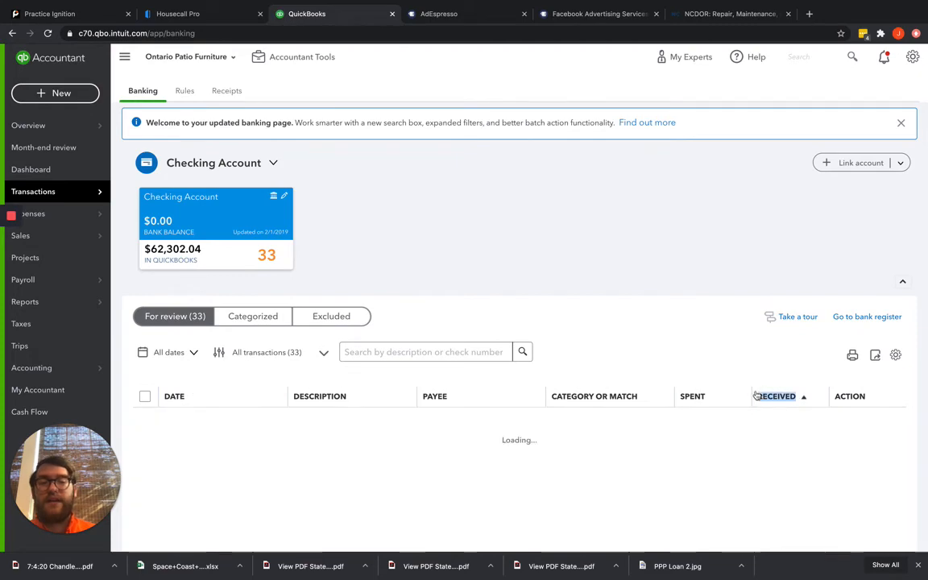
# Look up match candidates for the 11/02/2018 Wal Mart Supercenter received transaction, and close the matching page
pyautogui.scroll(-10, 788, 433)
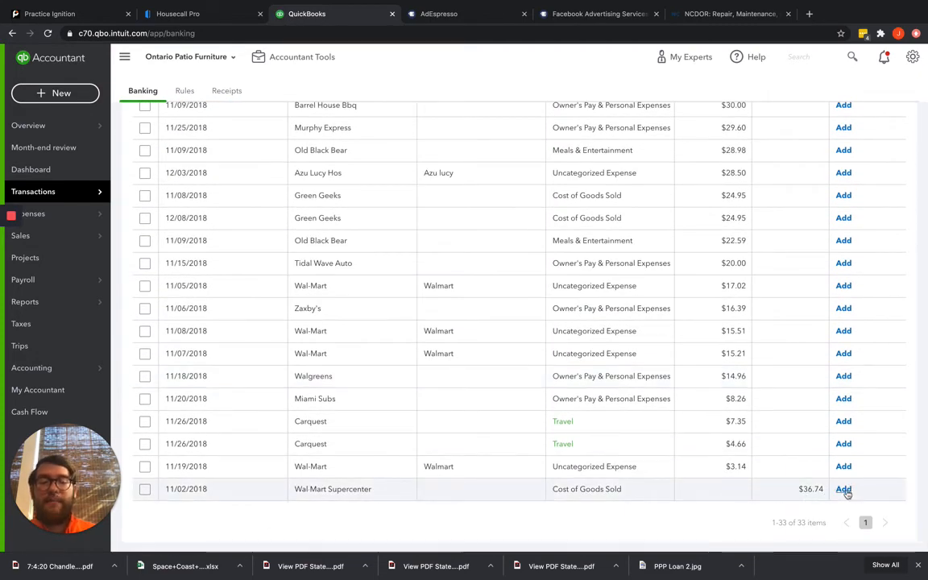
pyautogui.click(754, 496)
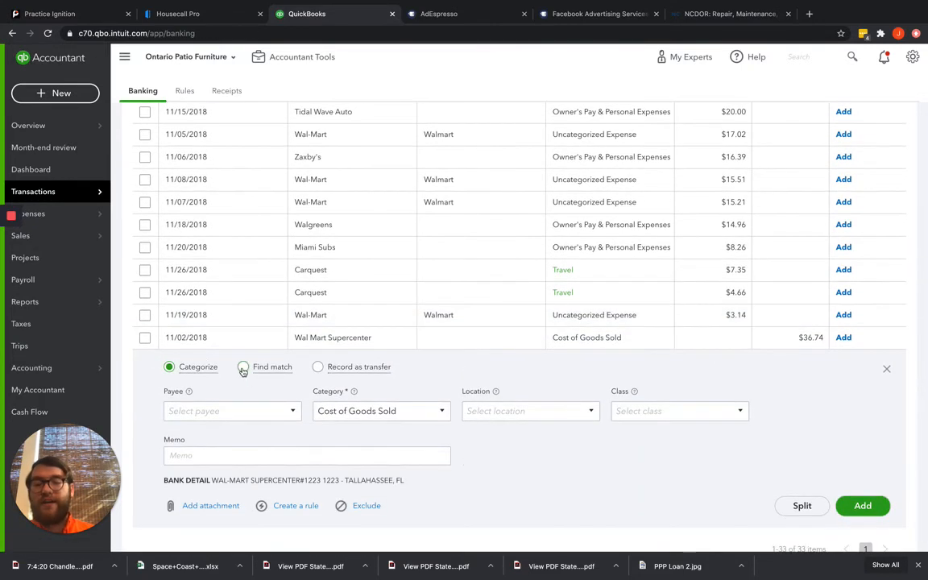
pyautogui.click(243, 367)
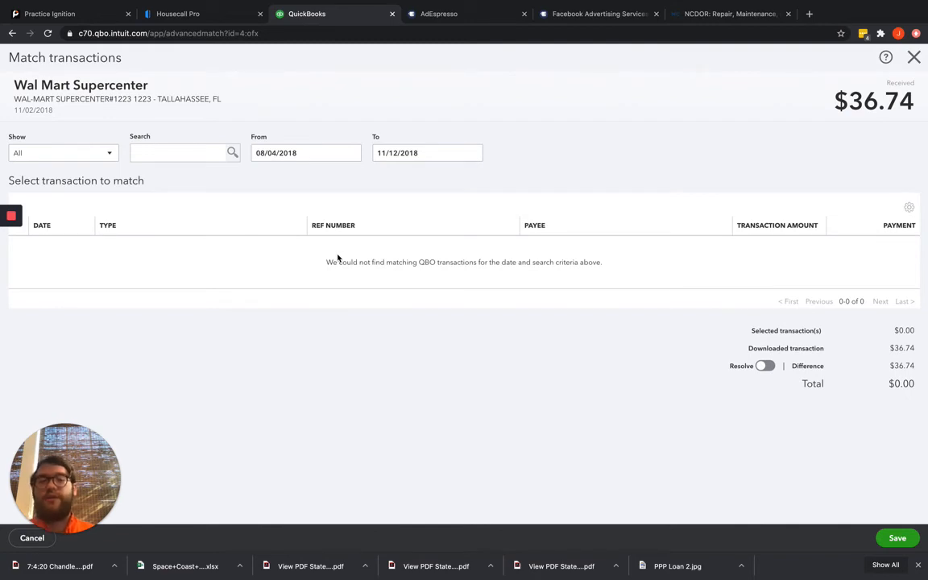
pyautogui.click(914, 58)
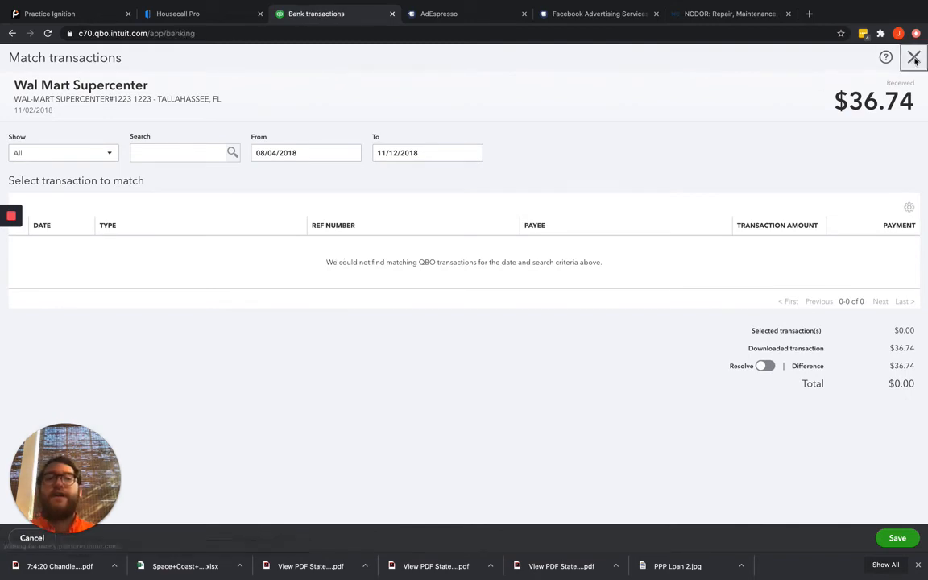
# Examine the for-review list for spent and received transactions that still have no matching record
pyautogui.scroll(-10, 686, 296)
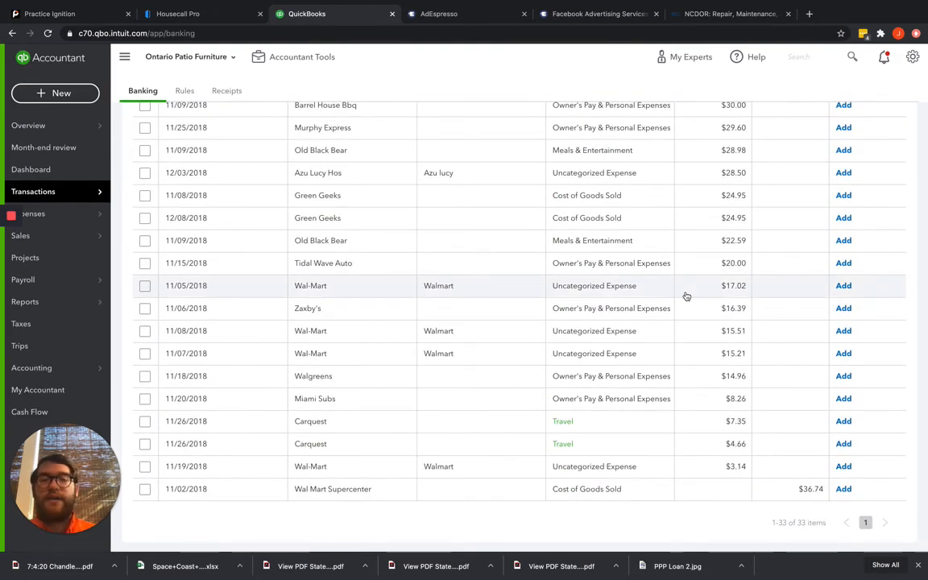
pyautogui.scroll(3, 687, 296)
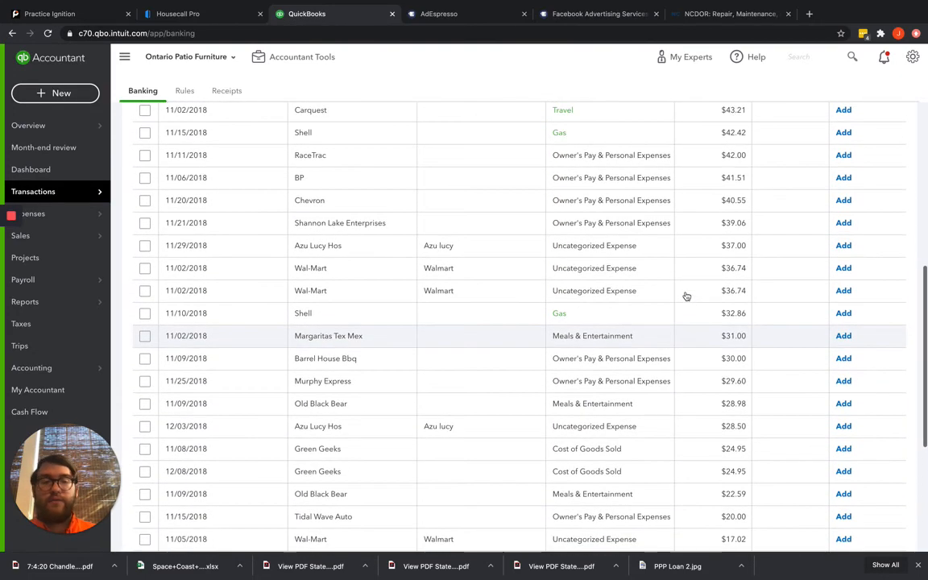
pyautogui.scroll(1, 687, 296)
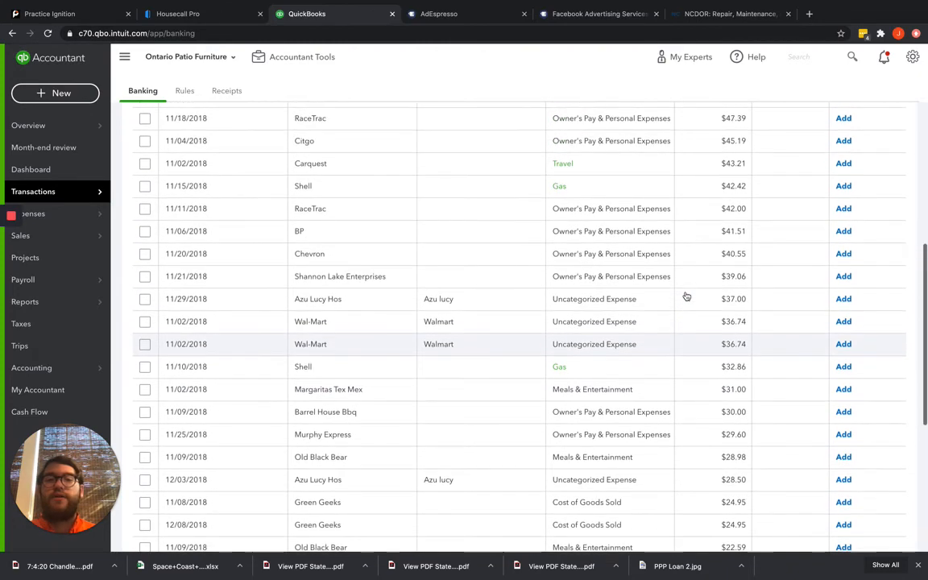
pyautogui.scroll(2, 687, 297)
pyautogui.scroll(-2, 686, 297)
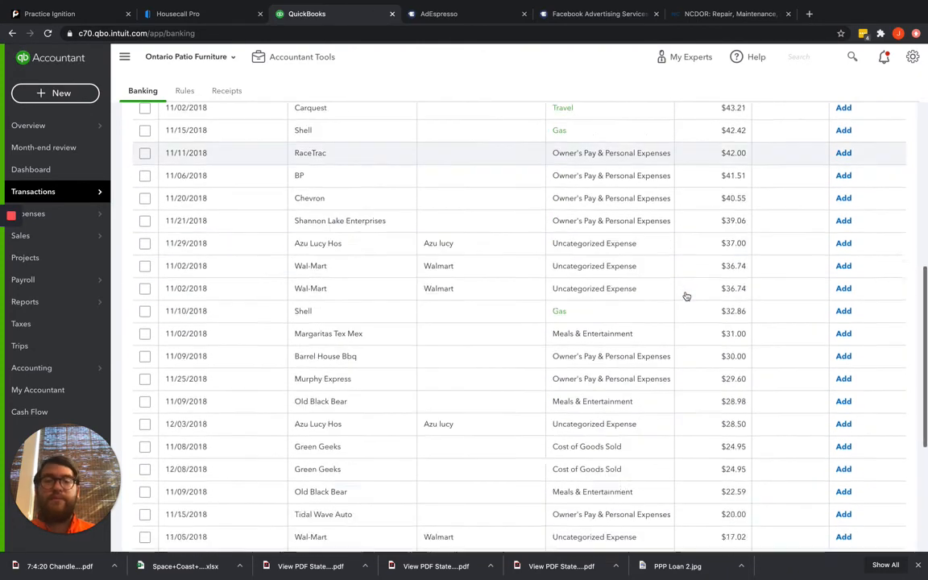
pyautogui.scroll(-3, 687, 297)
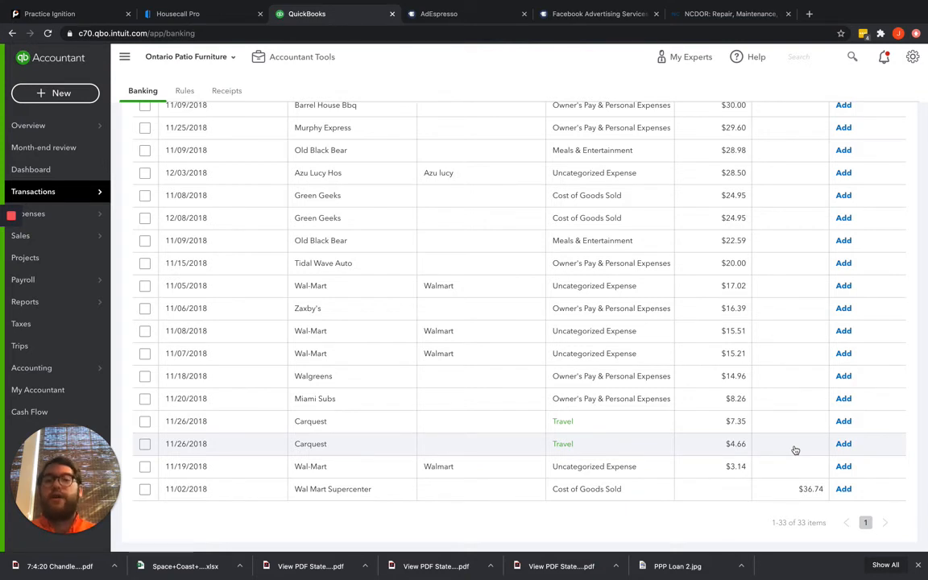
pyautogui.scroll(10, 795, 451)
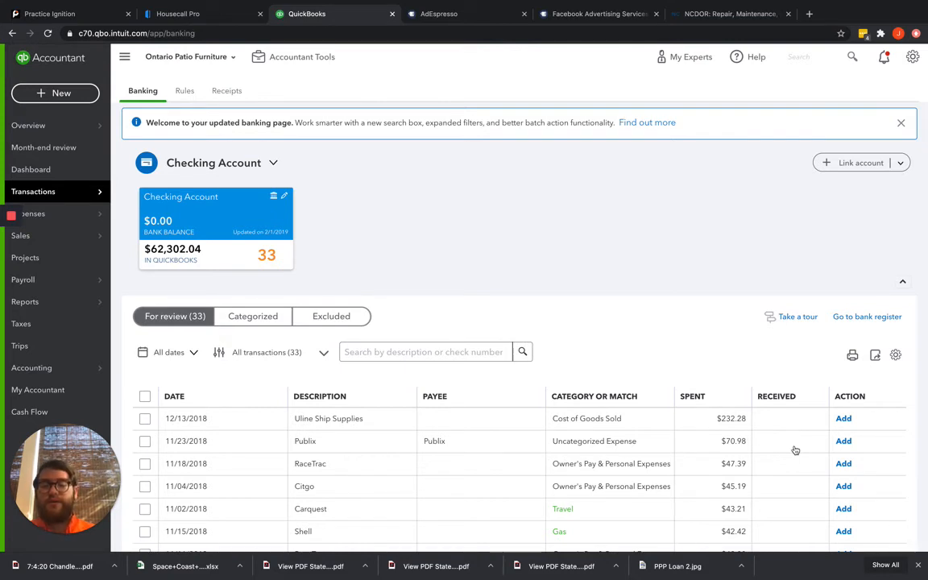
# Sort the for-review bank transactions by received amount in descending order so that deposits come first
pyautogui.scroll(-5, 795, 450)
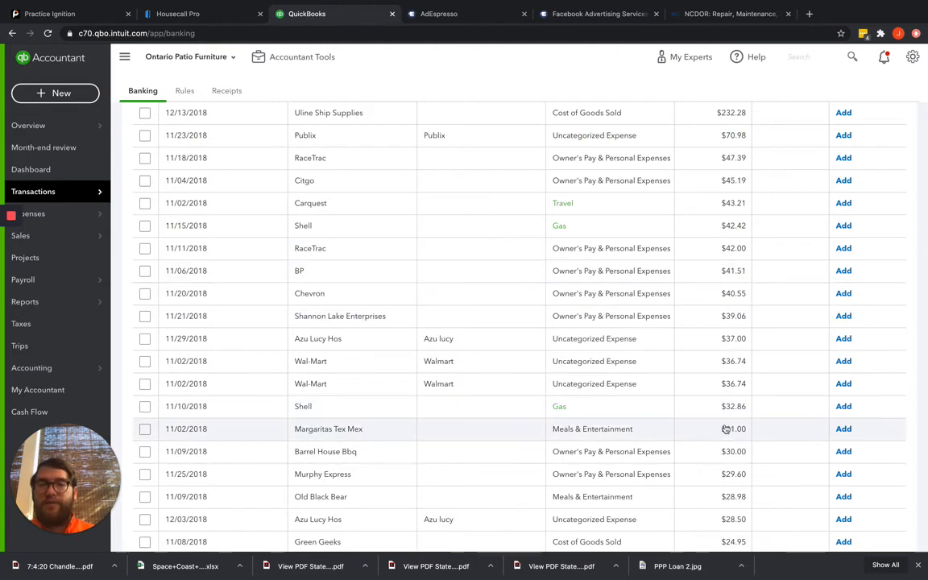
pyautogui.scroll(4, 725, 429)
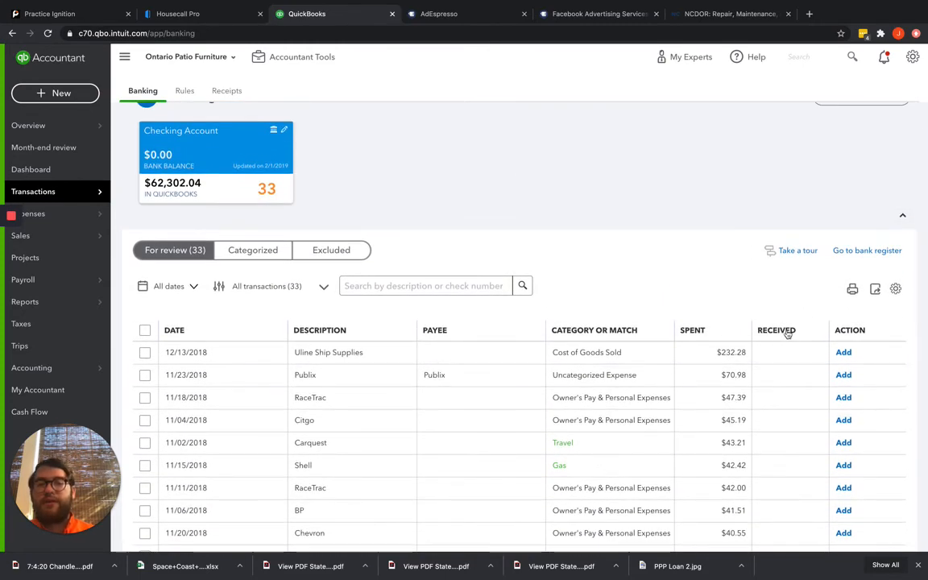
pyautogui.click(790, 331)
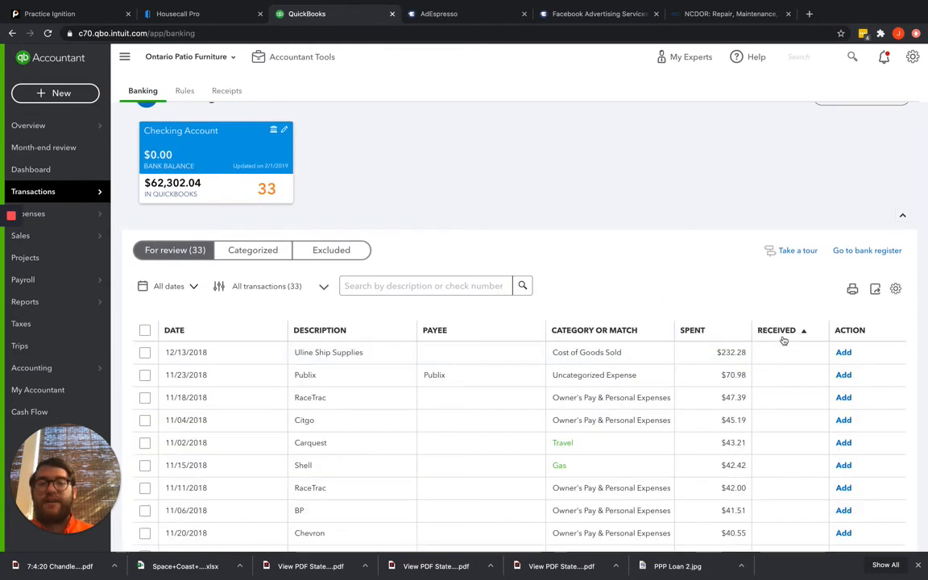
pyautogui.click(783, 337)
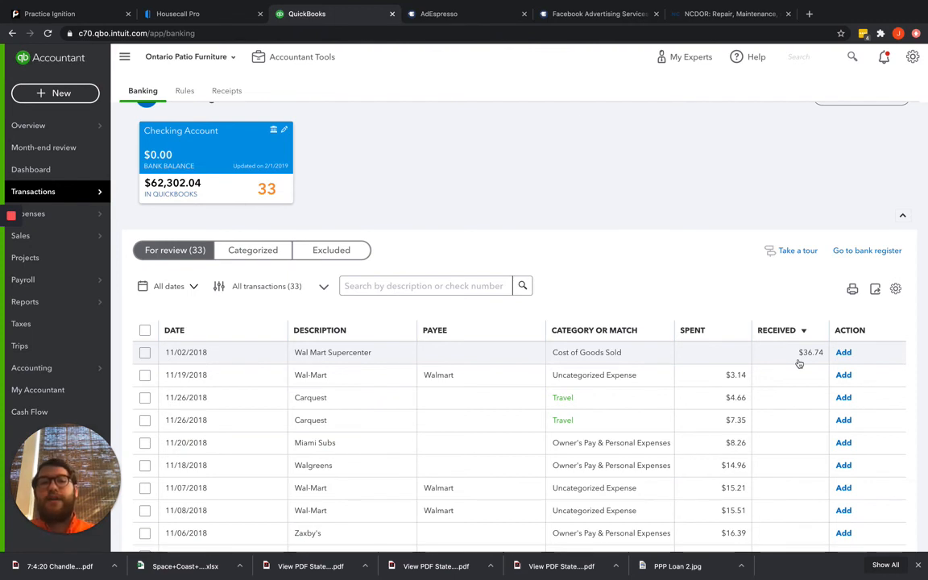
# Review the remaining for-review bank transactions, checking their payees, suggested categories, and spent and received amounts
pyautogui.scroll(-2, 798, 363)
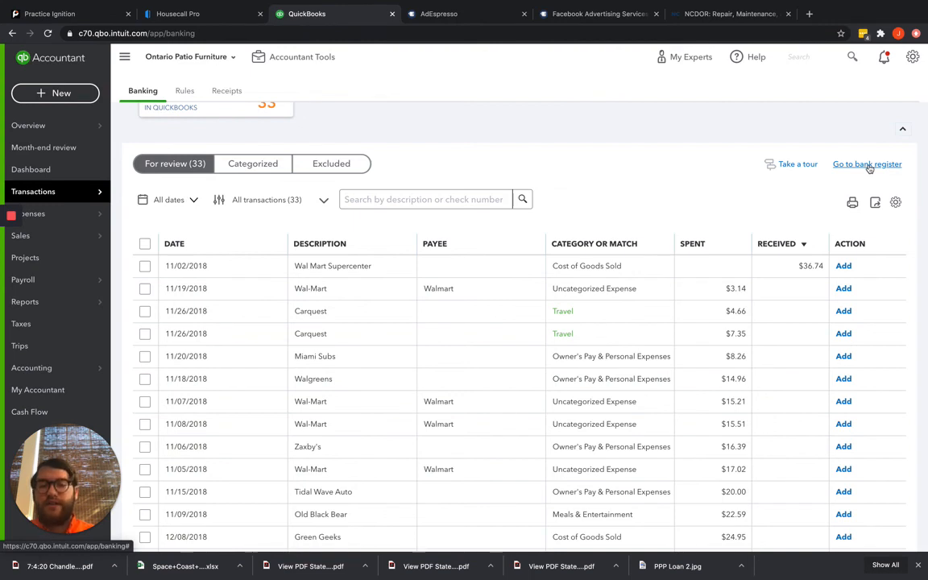
pyautogui.scroll(-1, 696, 301)
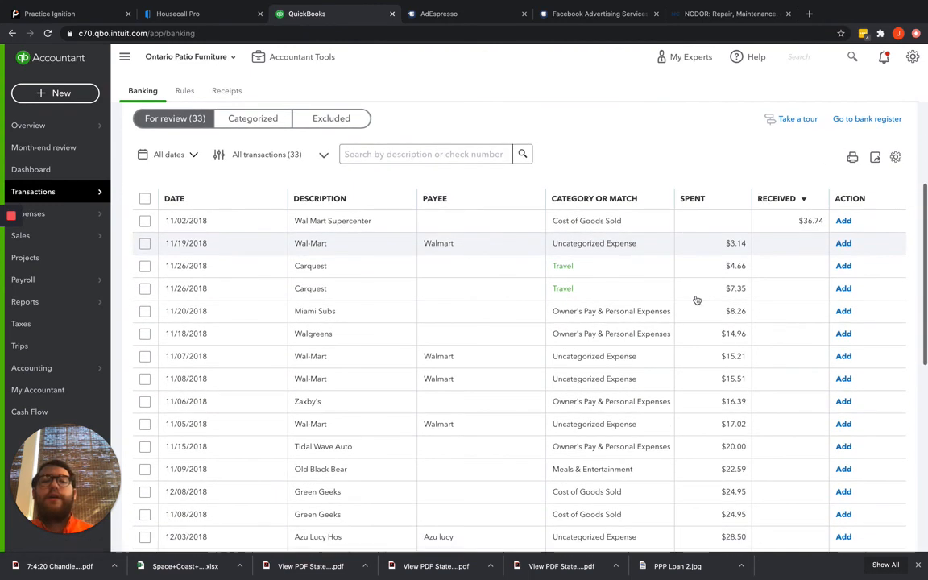
pyautogui.scroll(-1, 703, 260)
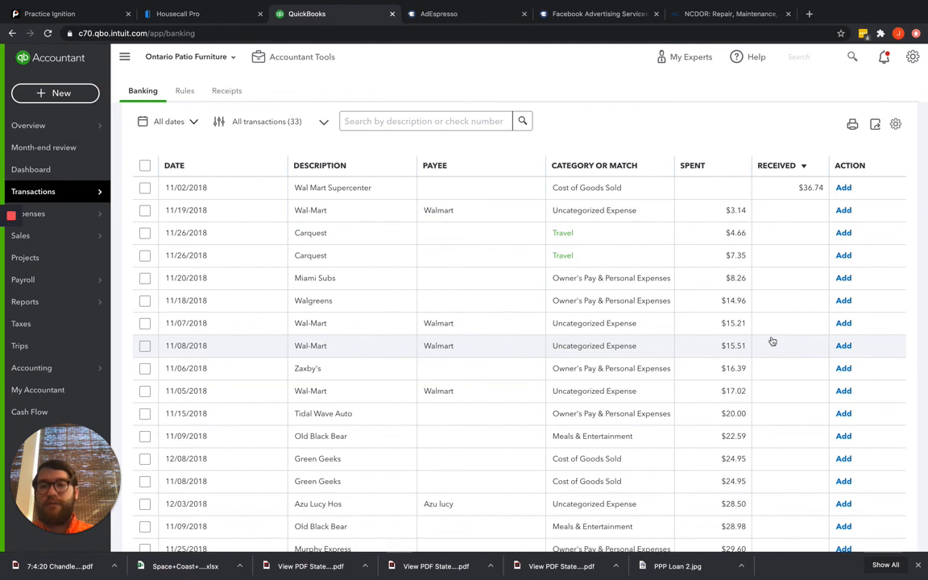
pyautogui.scroll(1, 772, 342)
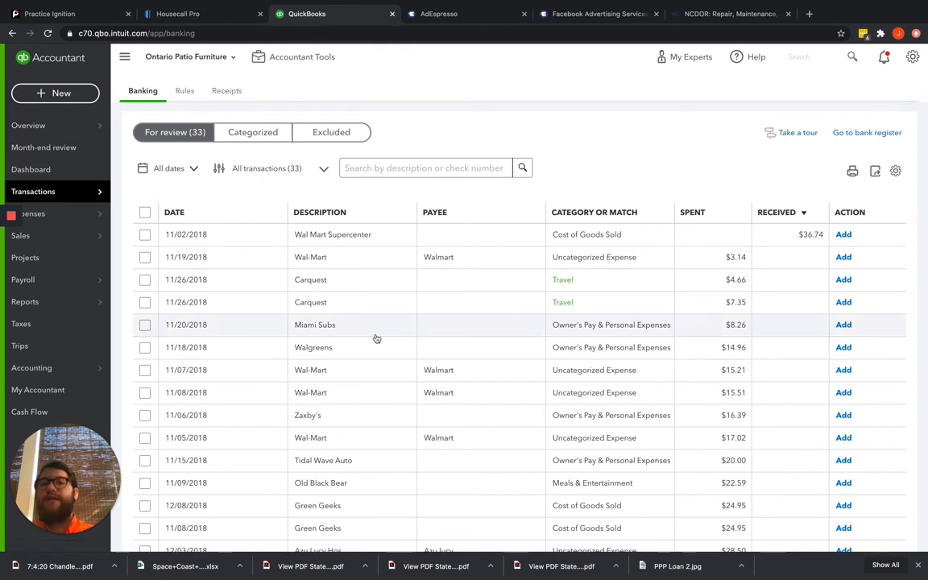
pyautogui.scroll(-3, 376, 339)
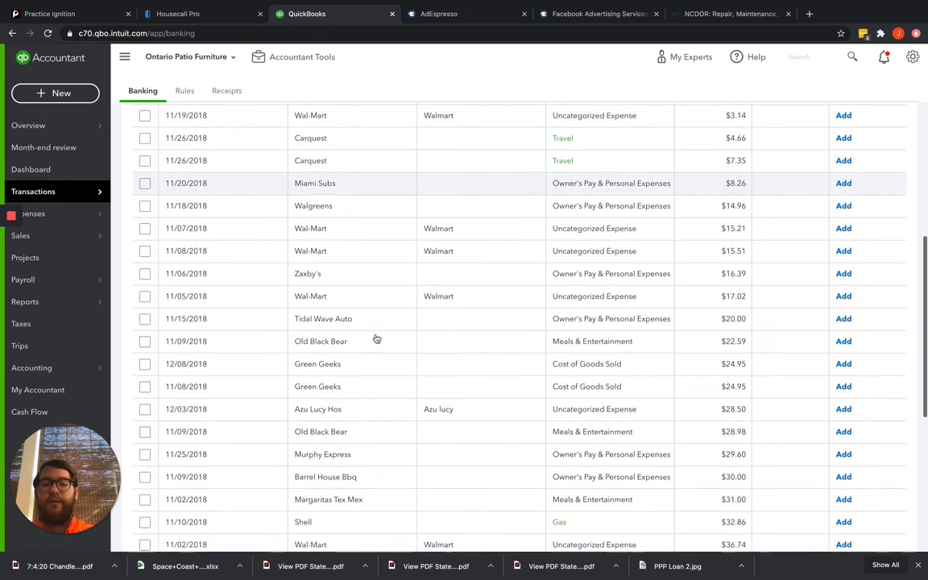
pyautogui.scroll(3, 555, 324)
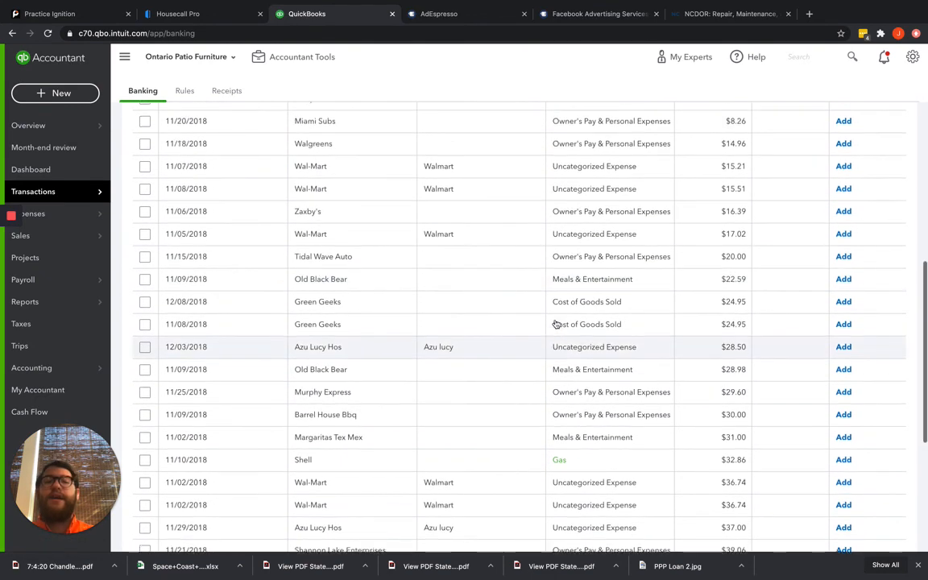
pyautogui.scroll(2, 555, 323)
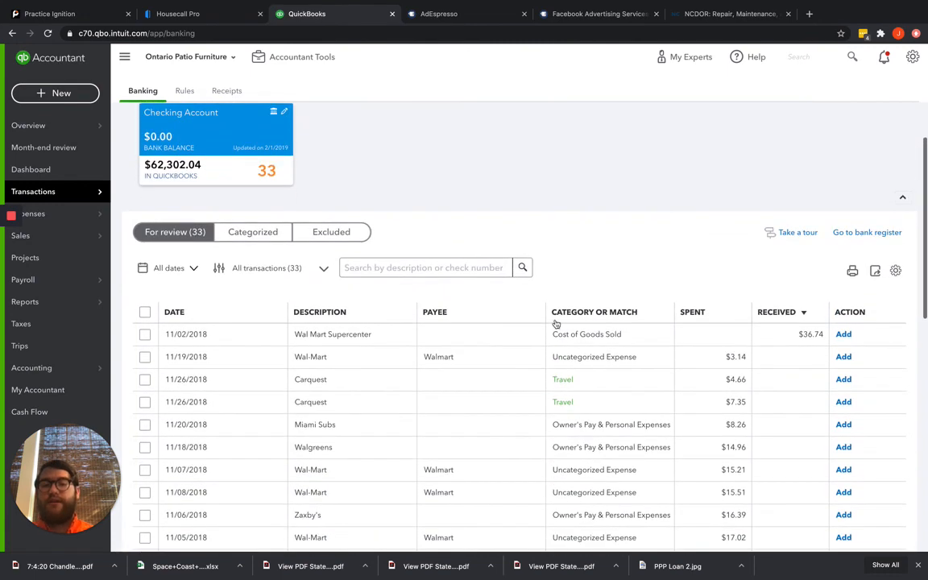